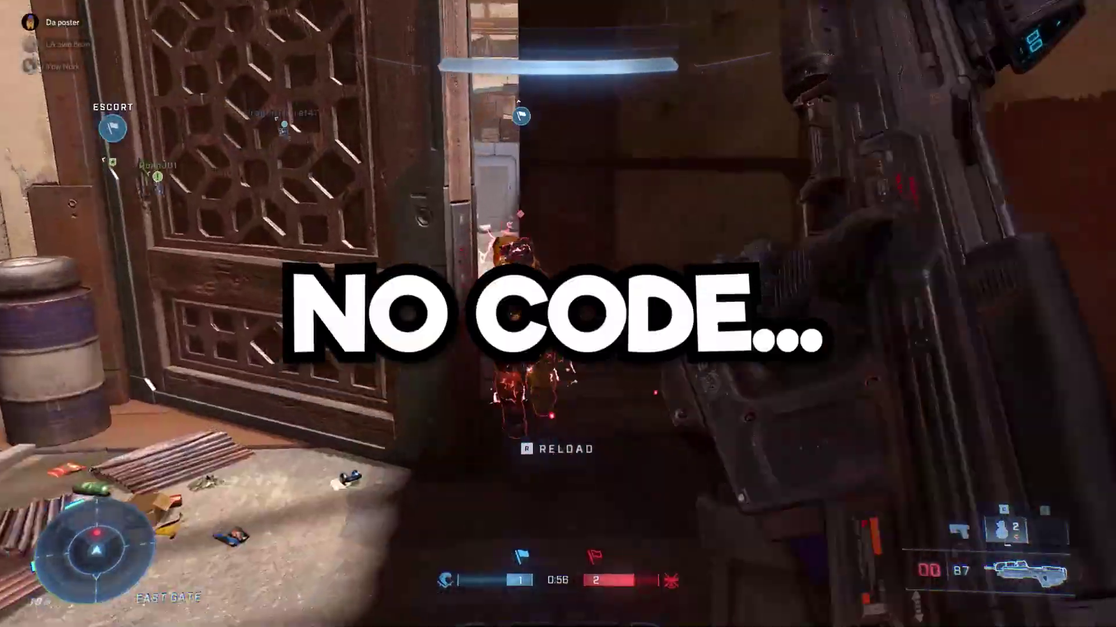
pyautogui.click(558, 314)
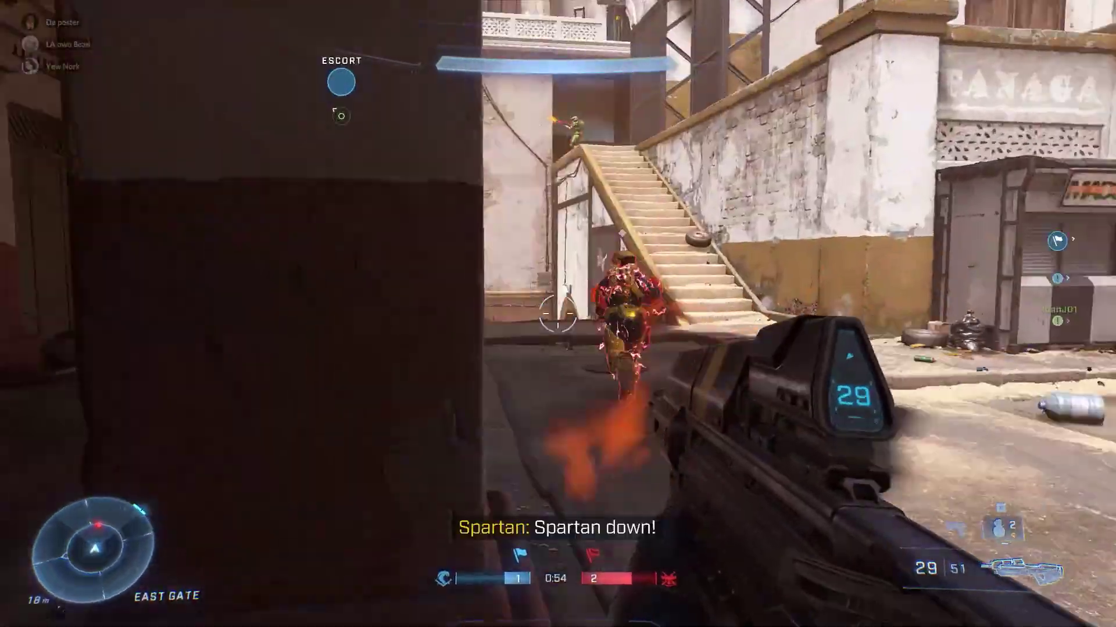
pyautogui.click(558, 314)
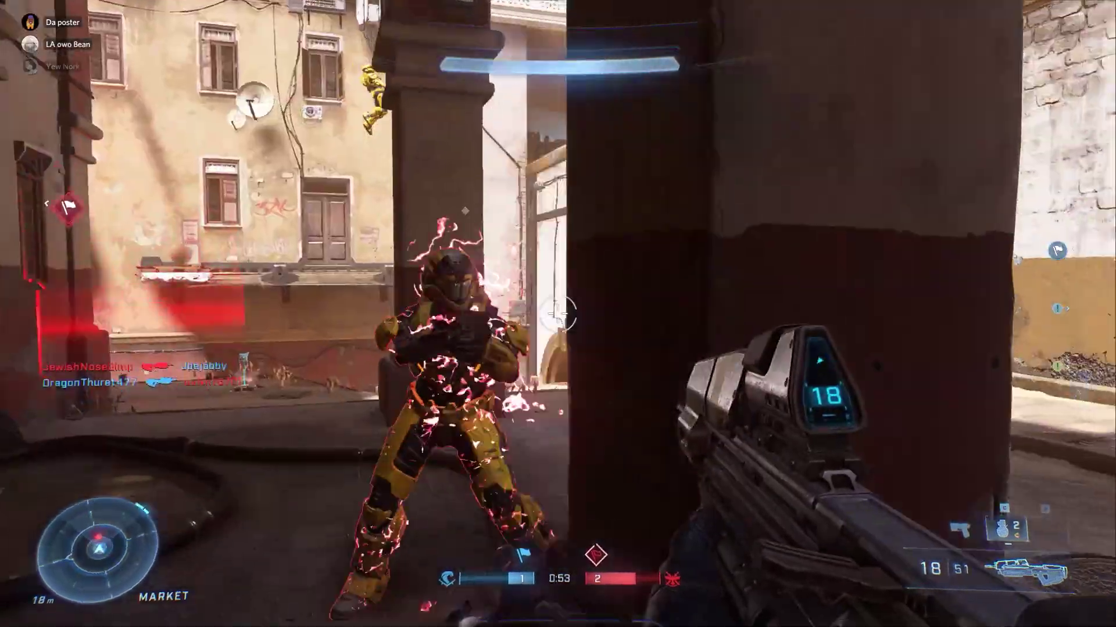
pyautogui.click(557, 314)
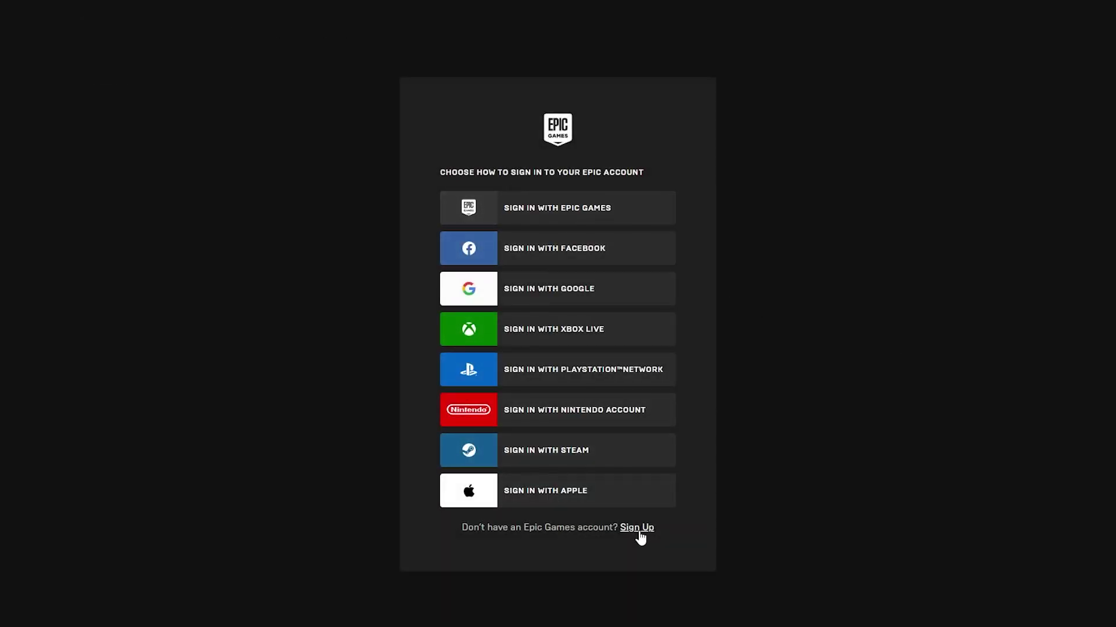
# Start signing up for an Epic Games account with email and choose the birth month.
pyautogui.click(639, 529)
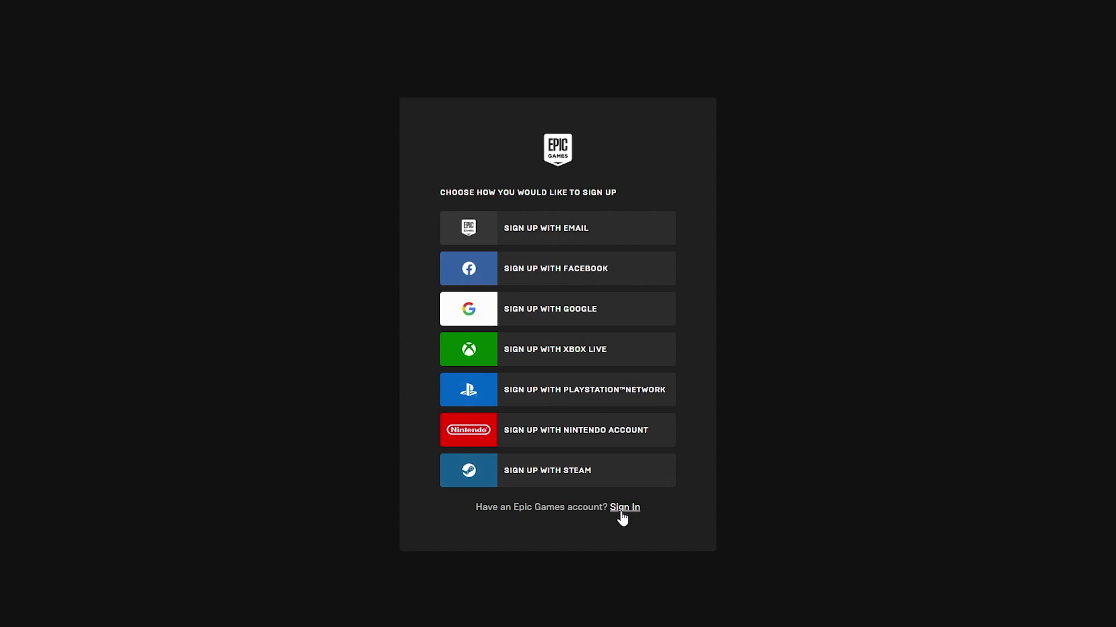
pyautogui.click(552, 232)
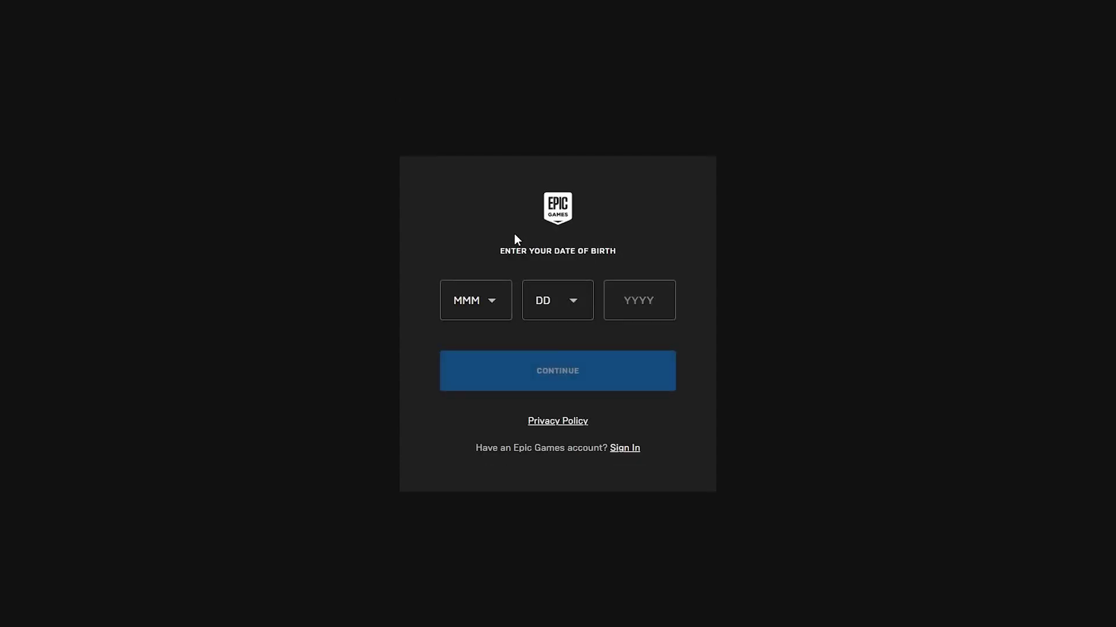
pyautogui.click(487, 300)
pyautogui.click(465, 490)
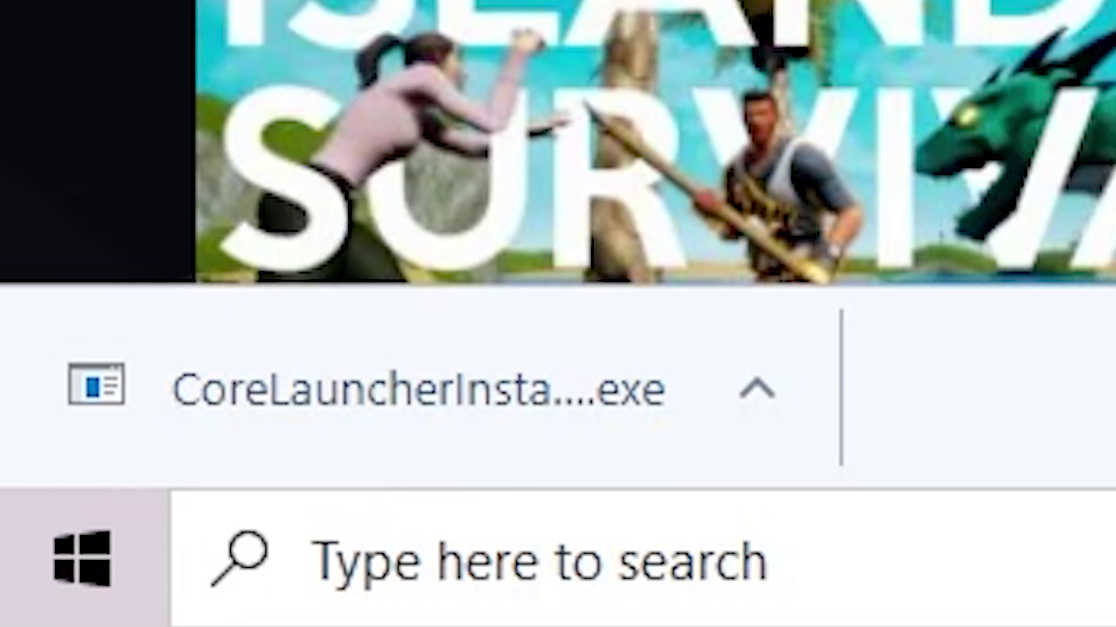
# Run the downloaded Core launcher installer and launch Core from the Epic Games library.
pyautogui.click(436, 410)
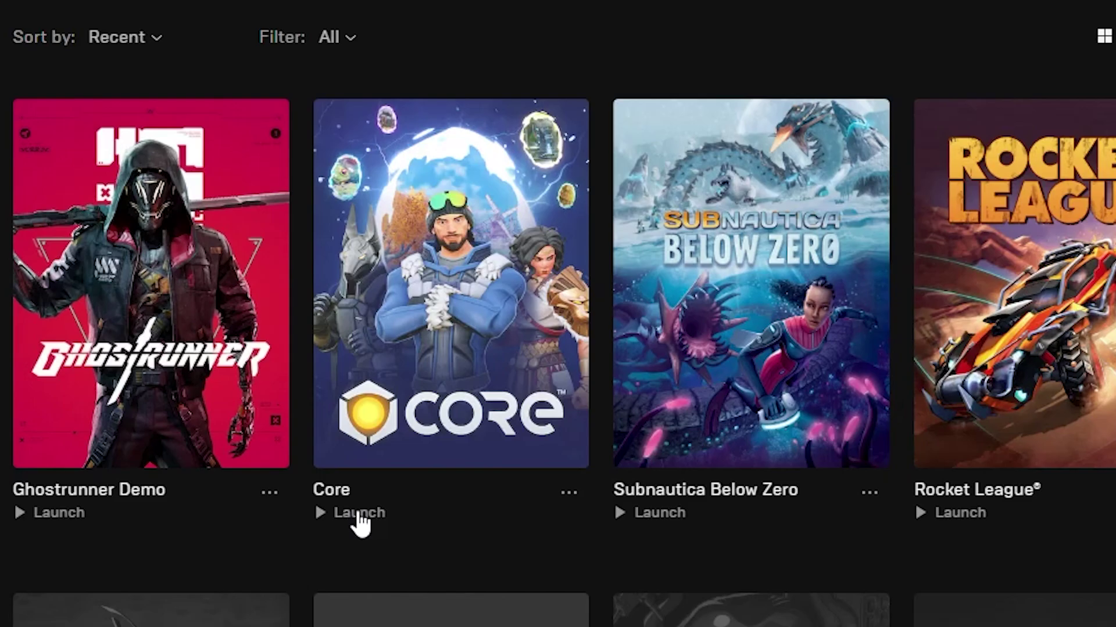
pyautogui.click(358, 513)
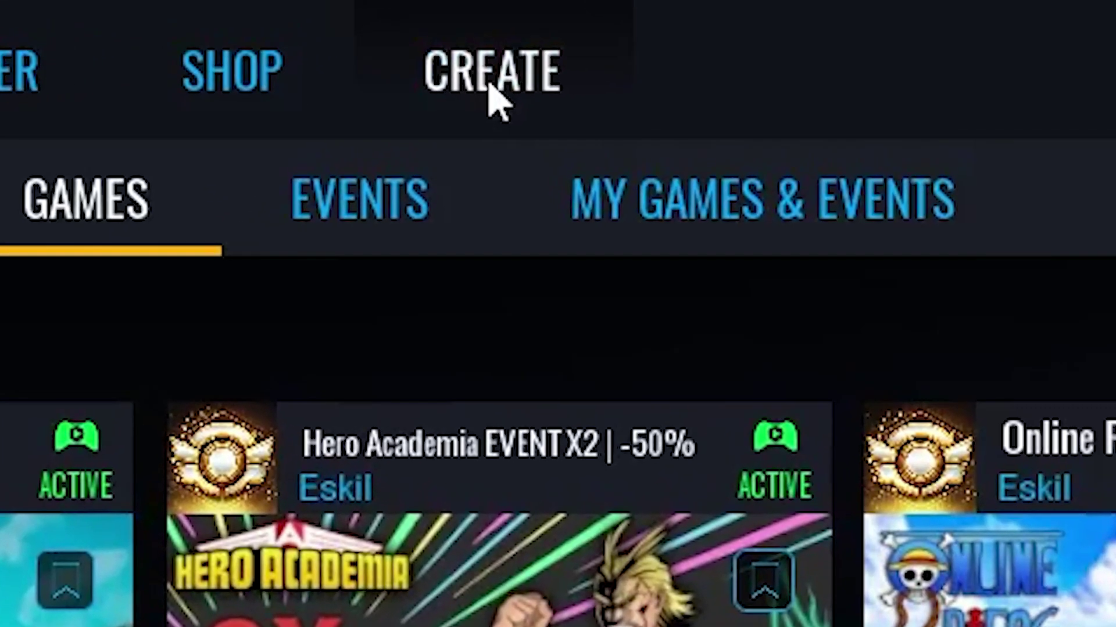
# Create a new project from the Racing gameplay framework, named Test Racing Game POg.
pyautogui.click(490, 86)
pyautogui.click(126, 247)
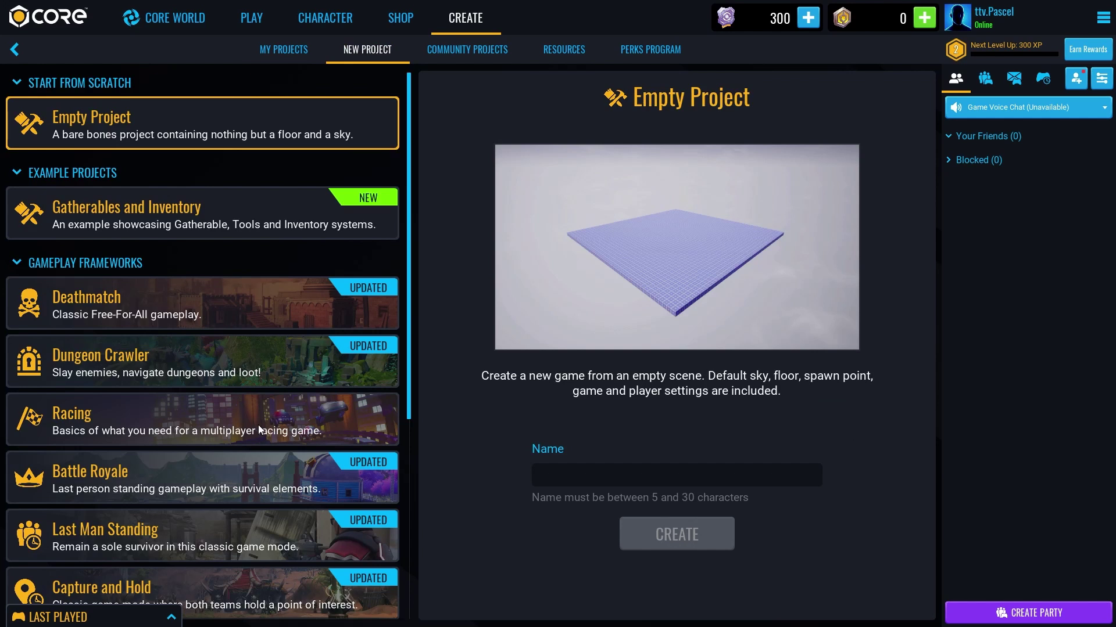
pyautogui.click(238, 426)
pyautogui.click(644, 479)
pyautogui.write('Te')
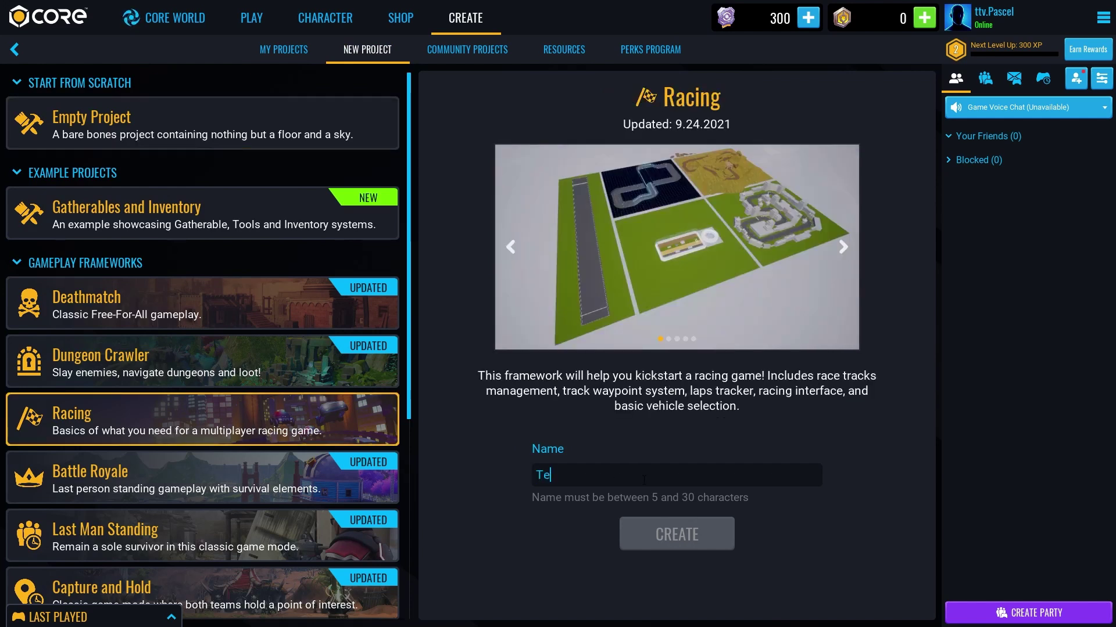
pyautogui.write('st R')
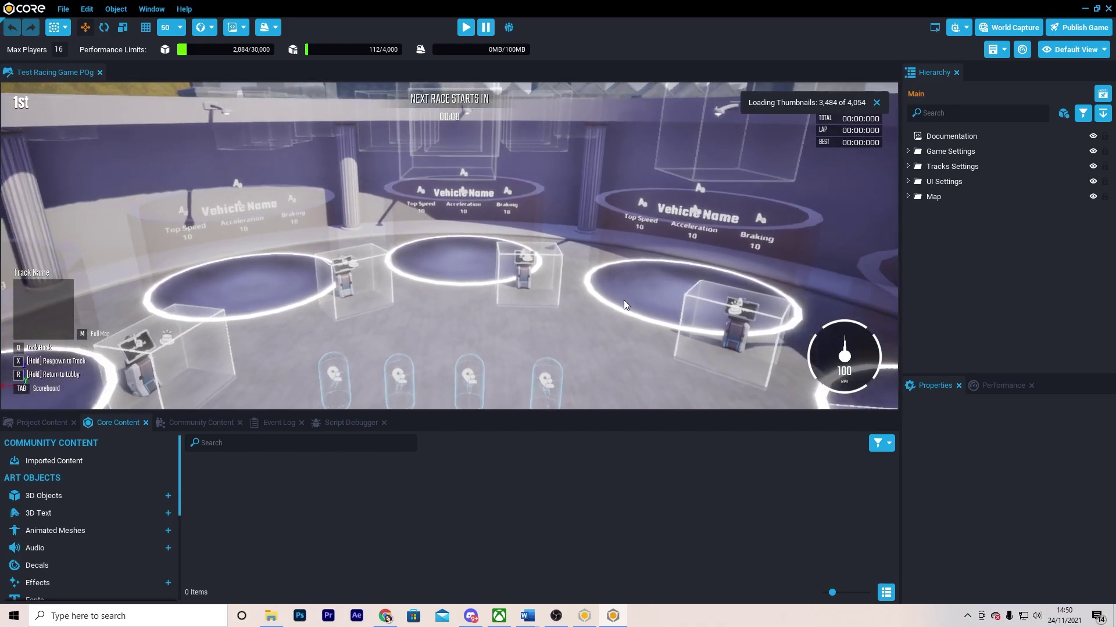
# Look around the vehicle lobby and expand the Game Settings, Tracks Settings and UI Settings groups to examine the scene's hierarchy.
pyautogui.scroll(-3, 625, 301)
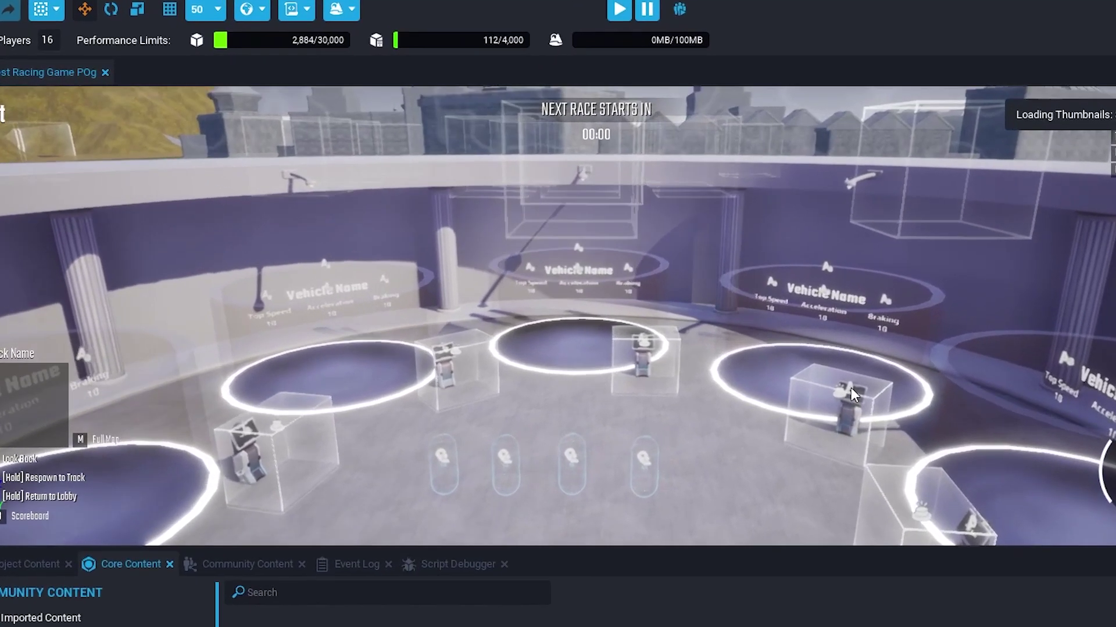
pyautogui.moveTo(851, 388); pyautogui.dragTo(1115, 375, button='right')
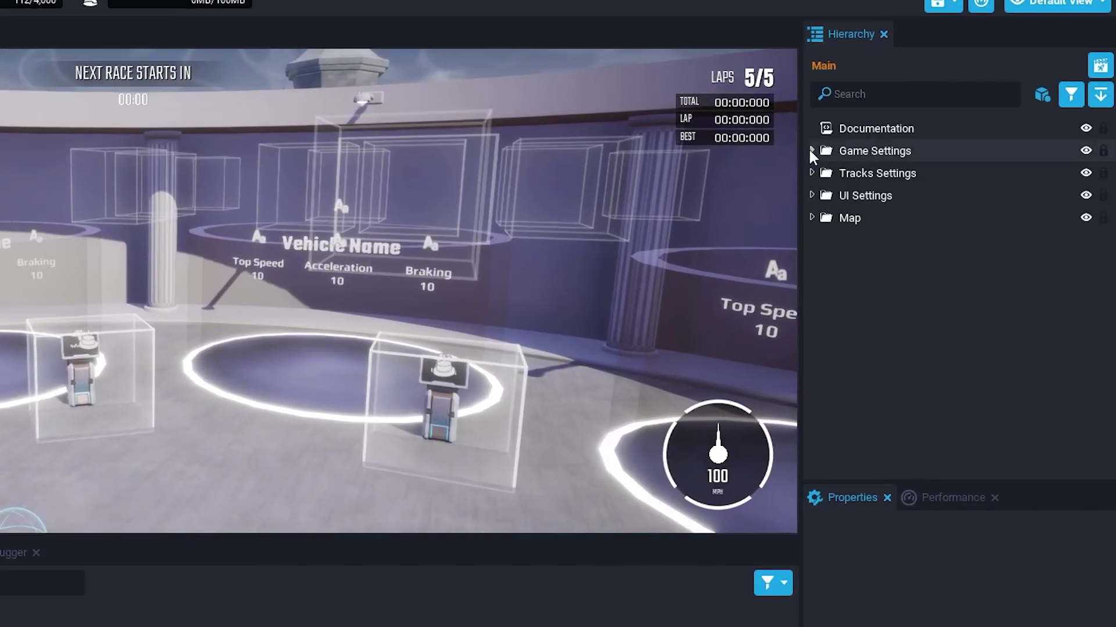
pyautogui.click(907, 151)
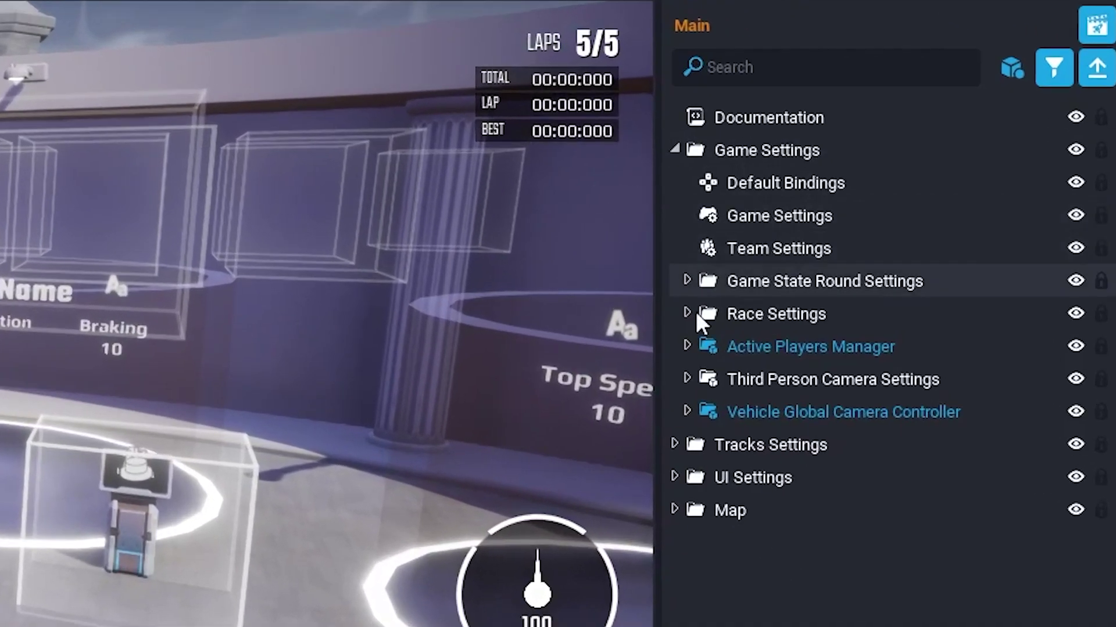
pyautogui.click(908, 288)
pyautogui.scroll(-1, 682, 540)
pyautogui.click(677, 565)
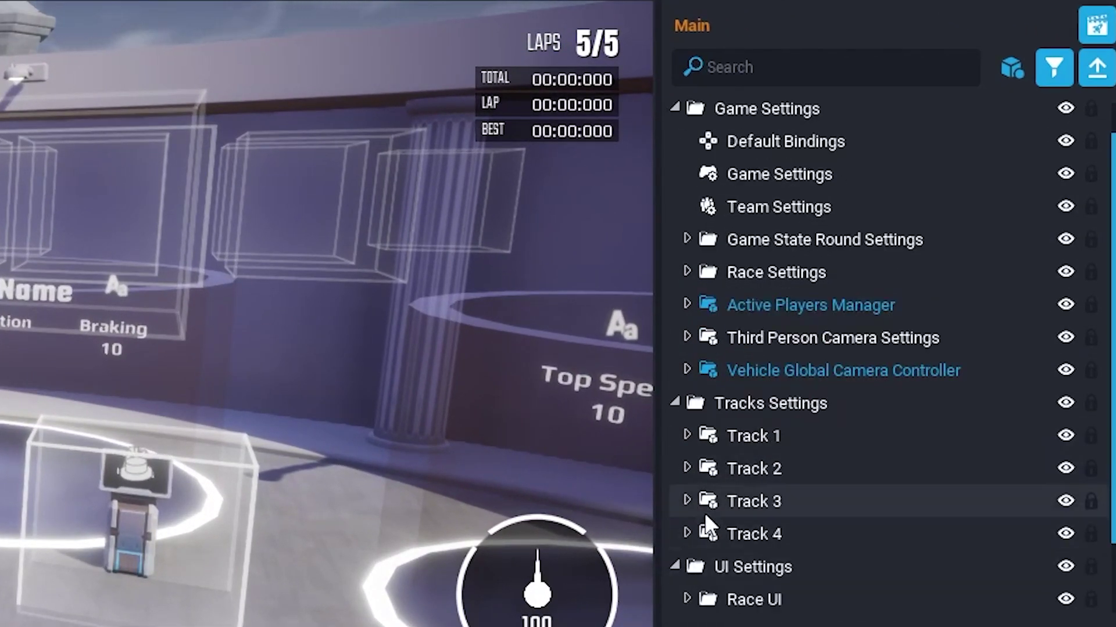
pyautogui.scroll(-2, 705, 512)
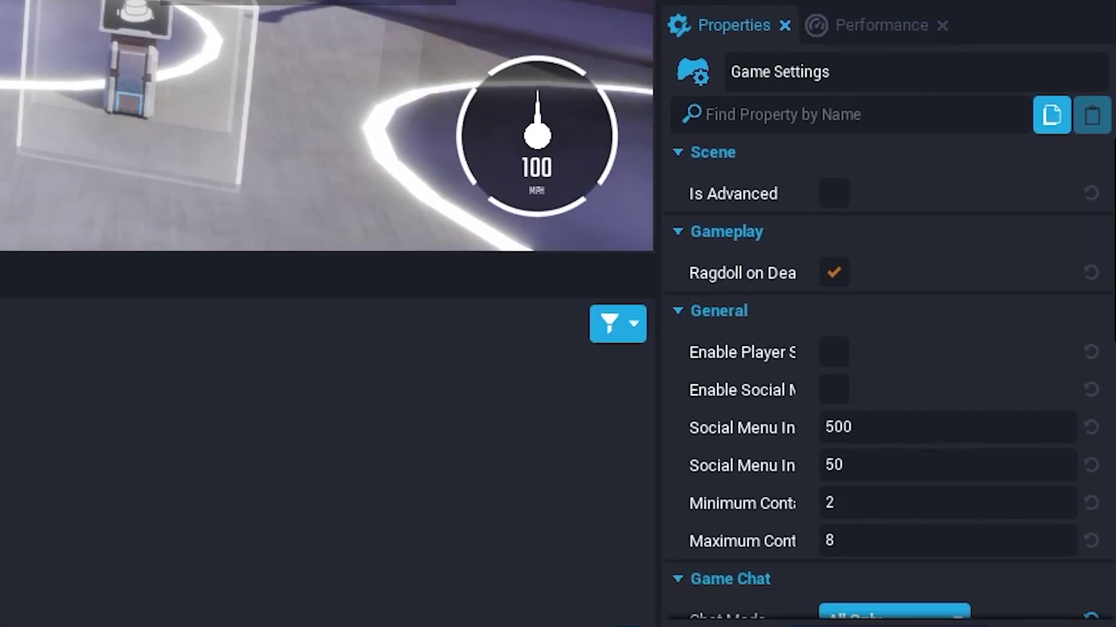
# Review the Game Settings object's properties, including the general, chat and performance options.
pyautogui.scroll(-10, 871, 500)
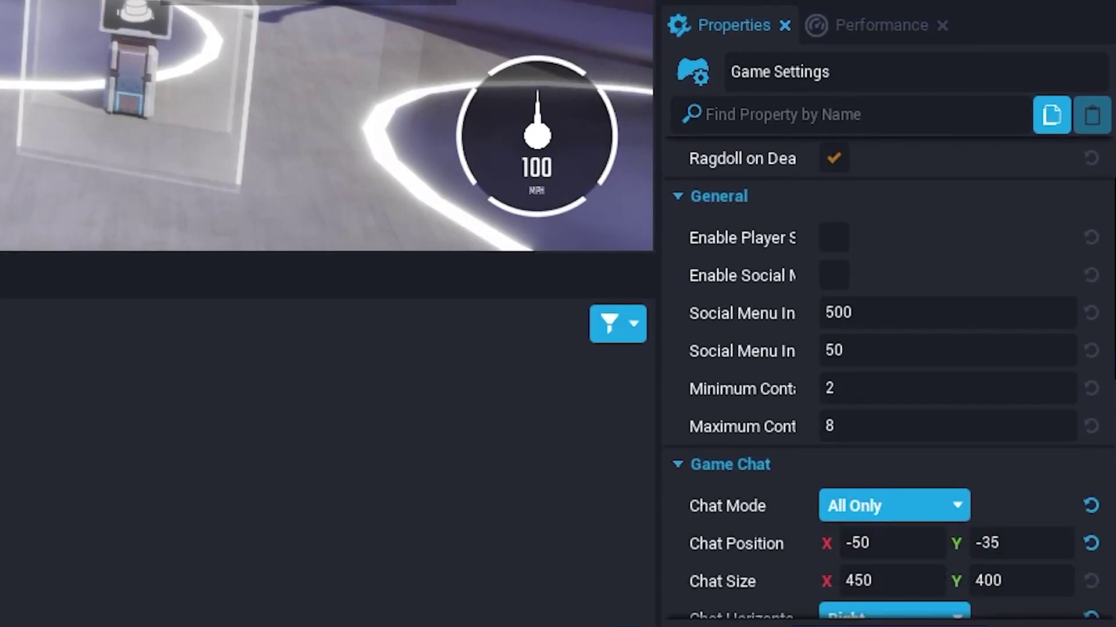
pyautogui.scroll(-3, 889, 372)
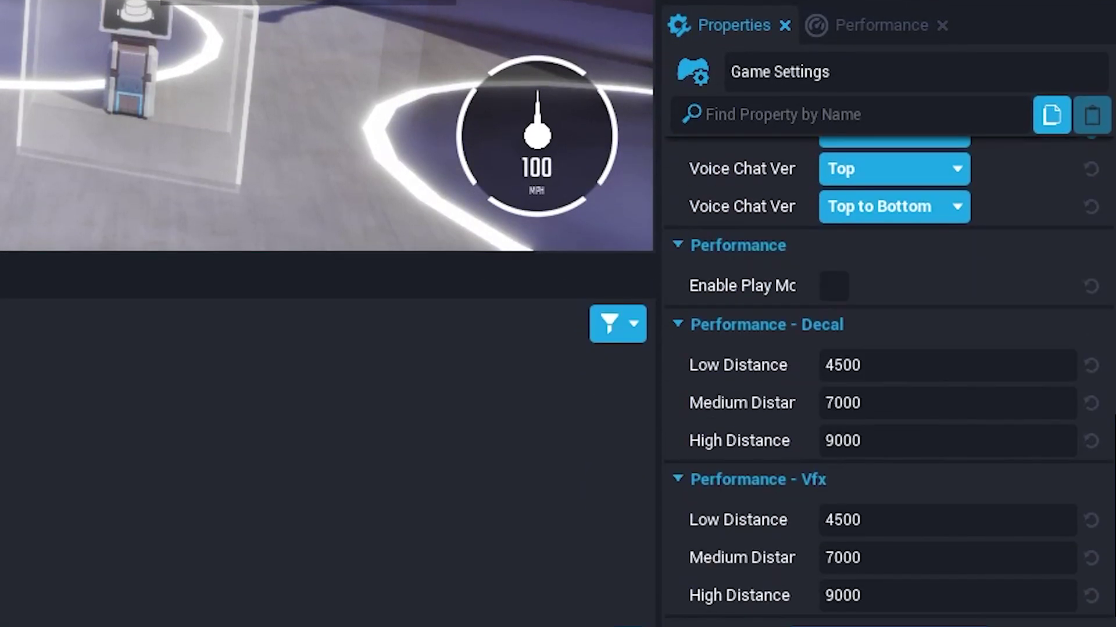
pyautogui.scroll(12, 889, 372)
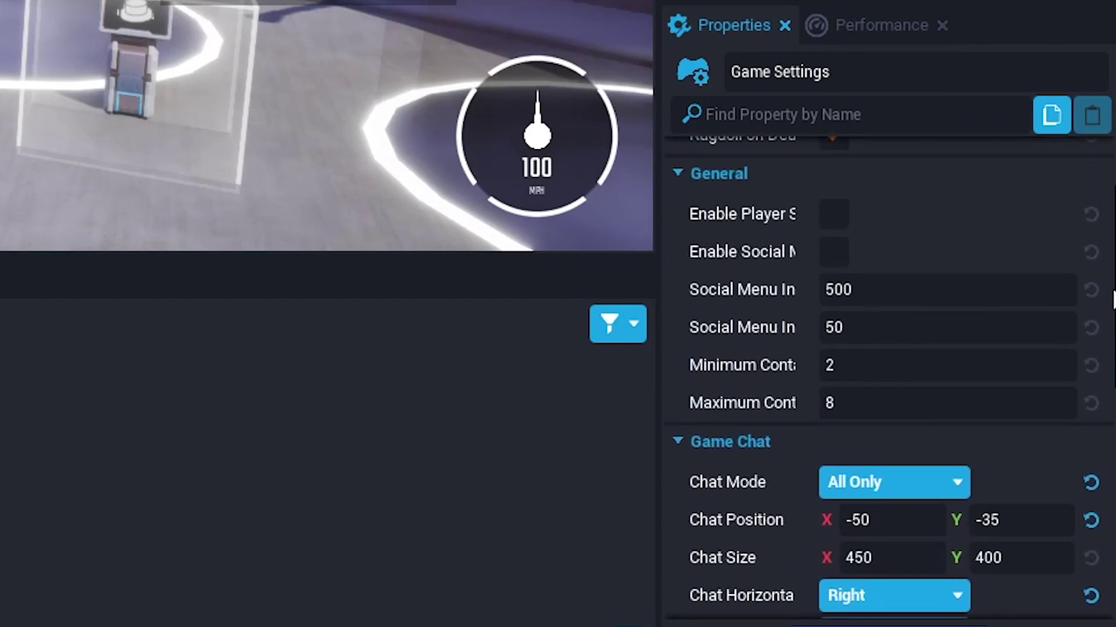
pyautogui.moveTo(786, 8); pyautogui.dragTo(787, 180)
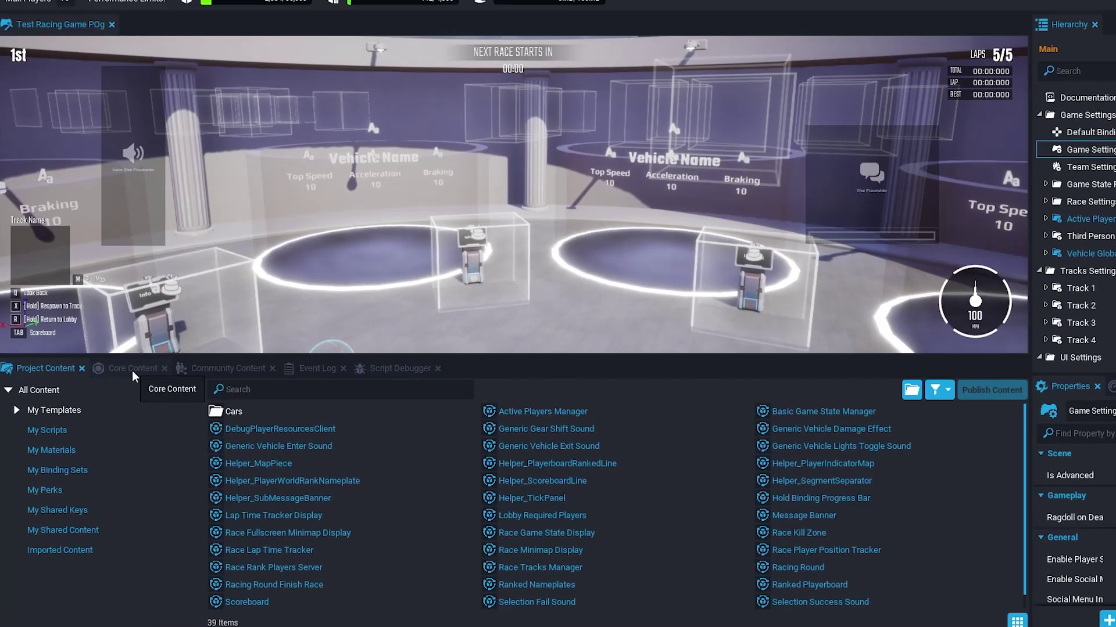
# Look through the Core Content, Community Content, Event Log and Script Debugger views.
pyautogui.click(132, 370)
pyautogui.click(238, 375)
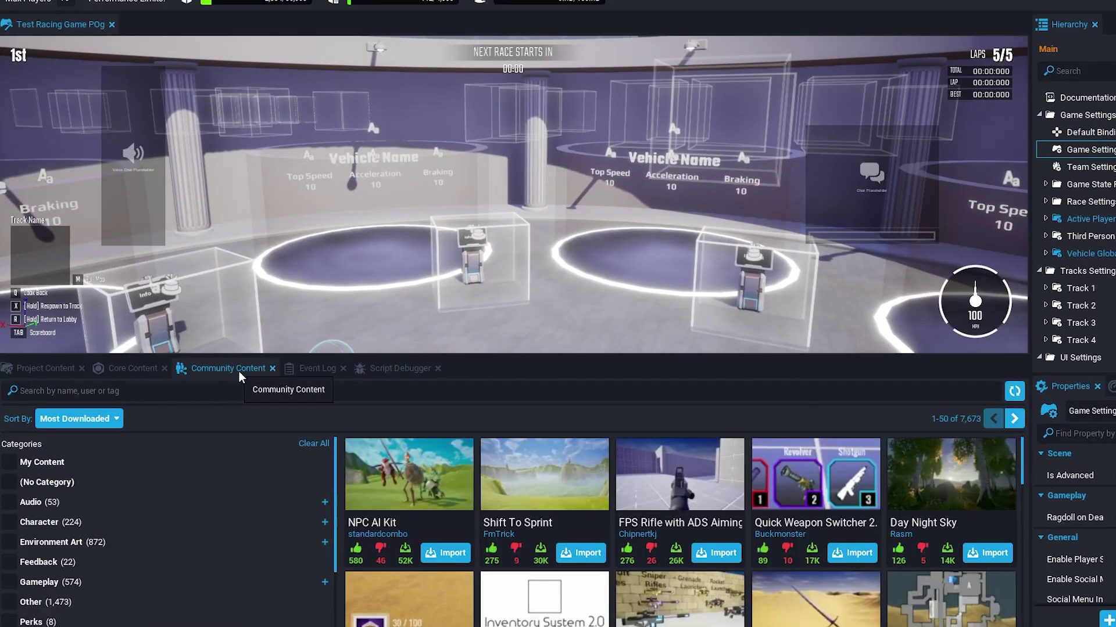
pyautogui.click(321, 376)
pyautogui.click(384, 372)
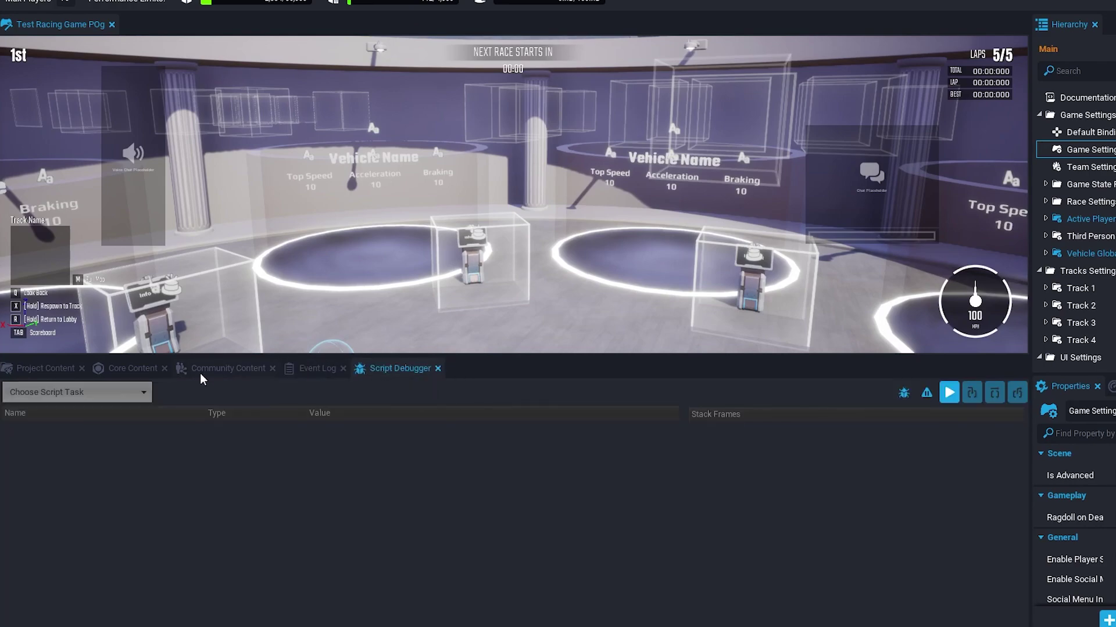
# Browse the 3D objects available in Core Content.
pyautogui.click(138, 372)
pyautogui.click(87, 452)
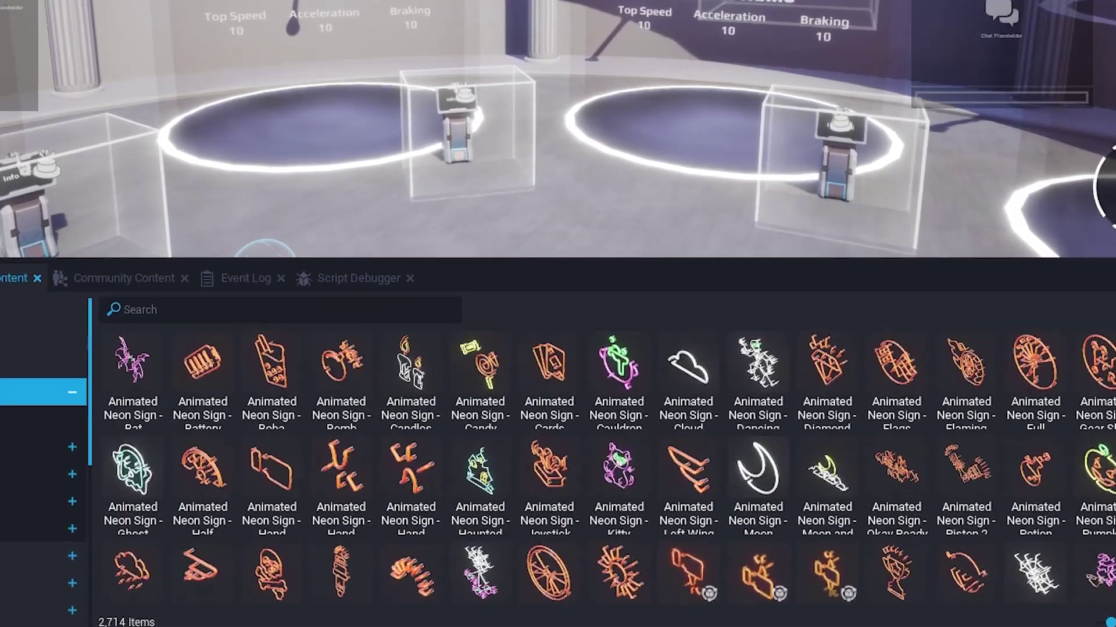
pyautogui.moveTo(1022, 415); pyautogui.dragTo(1022, 473)
pyautogui.scroll(-15, 584, 448)
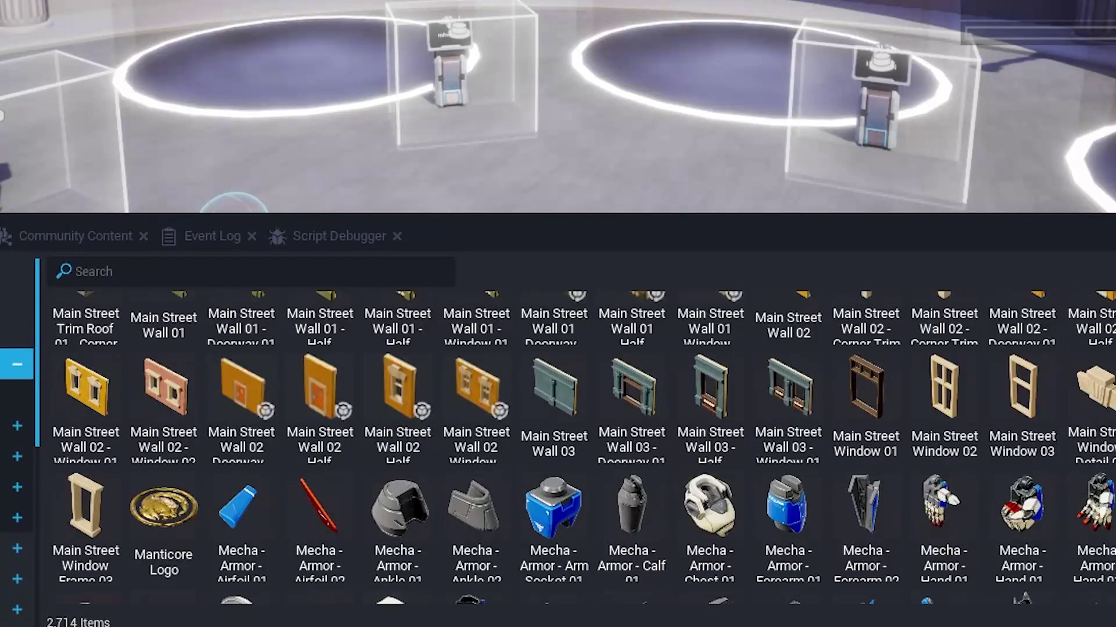
pyautogui.scroll(-10, 582, 448)
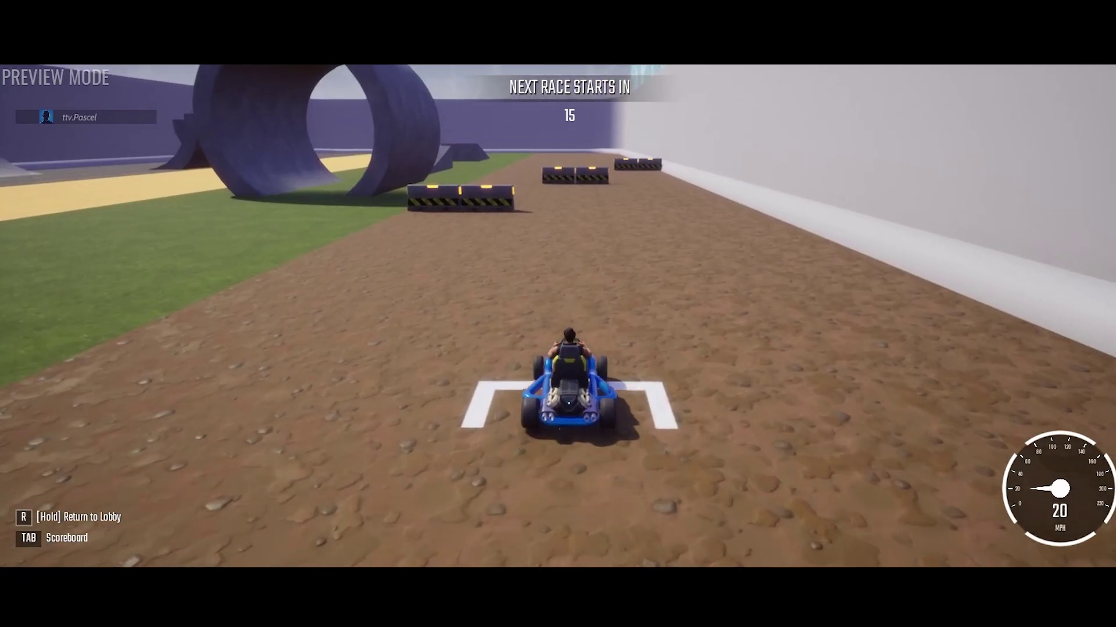
# Preview the racing game and test-drive the blue kart around the ramps and loop before the race starts.
pyautogui.press('w')
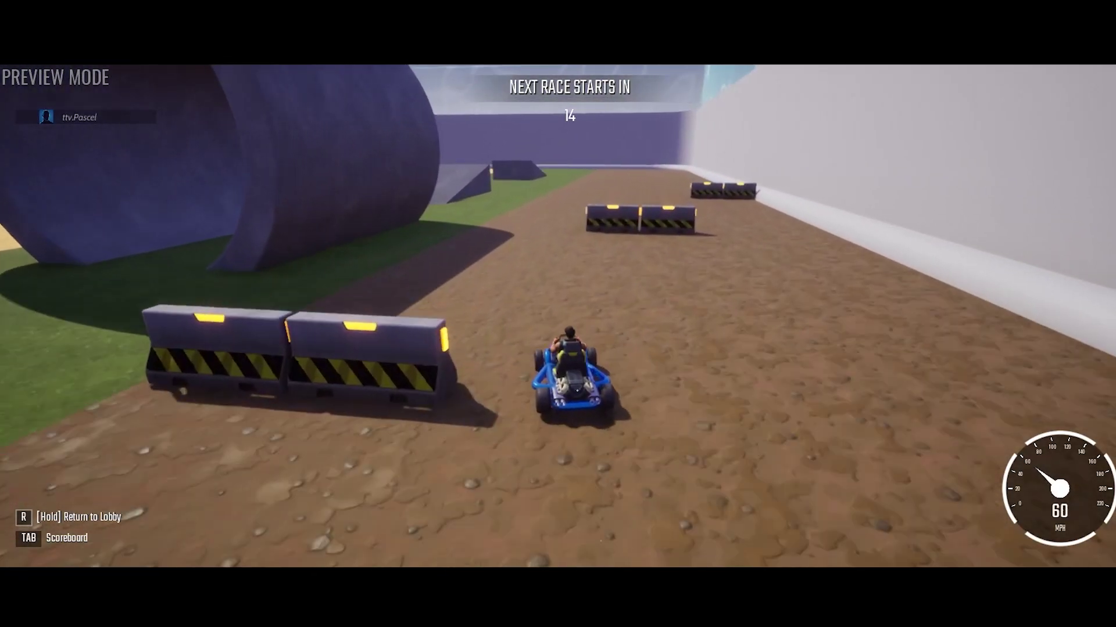
pyautogui.press('a')
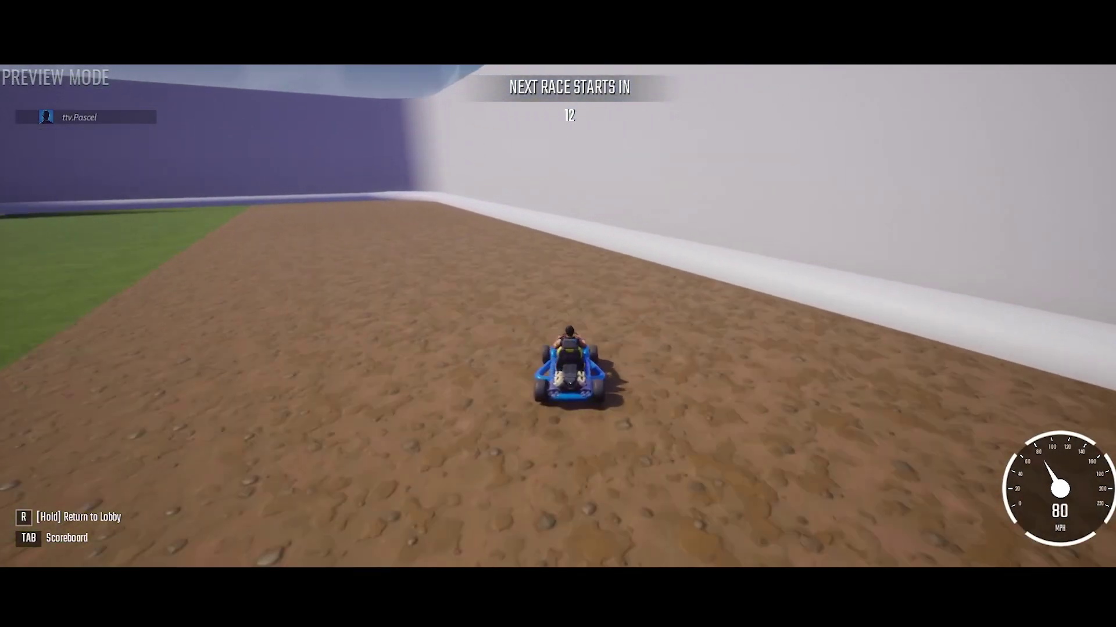
pyautogui.press('a')
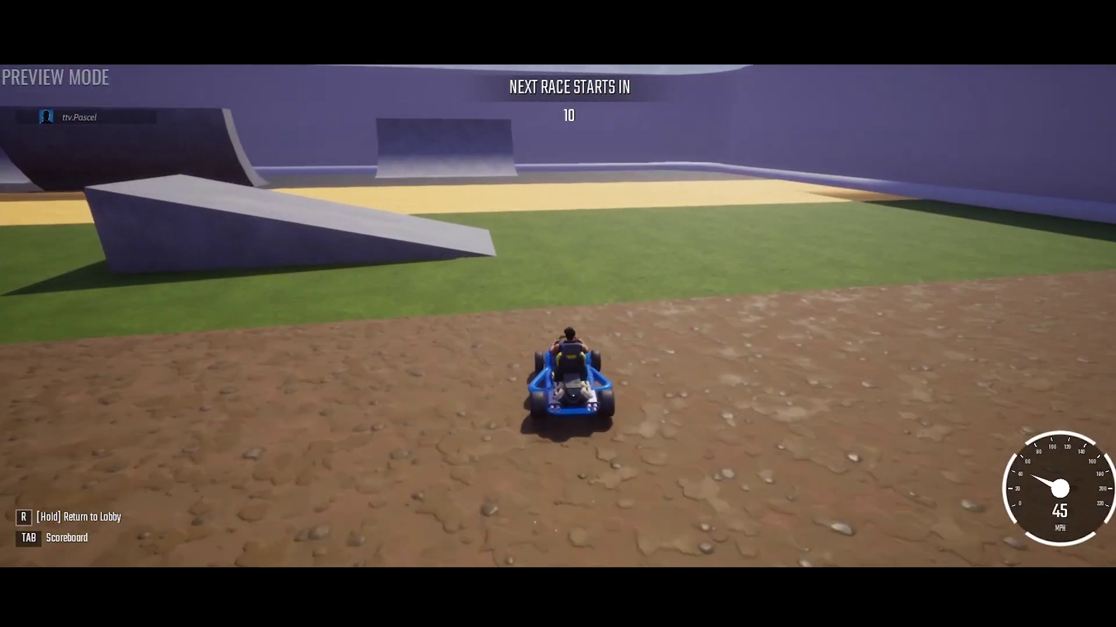
pyautogui.press('d')
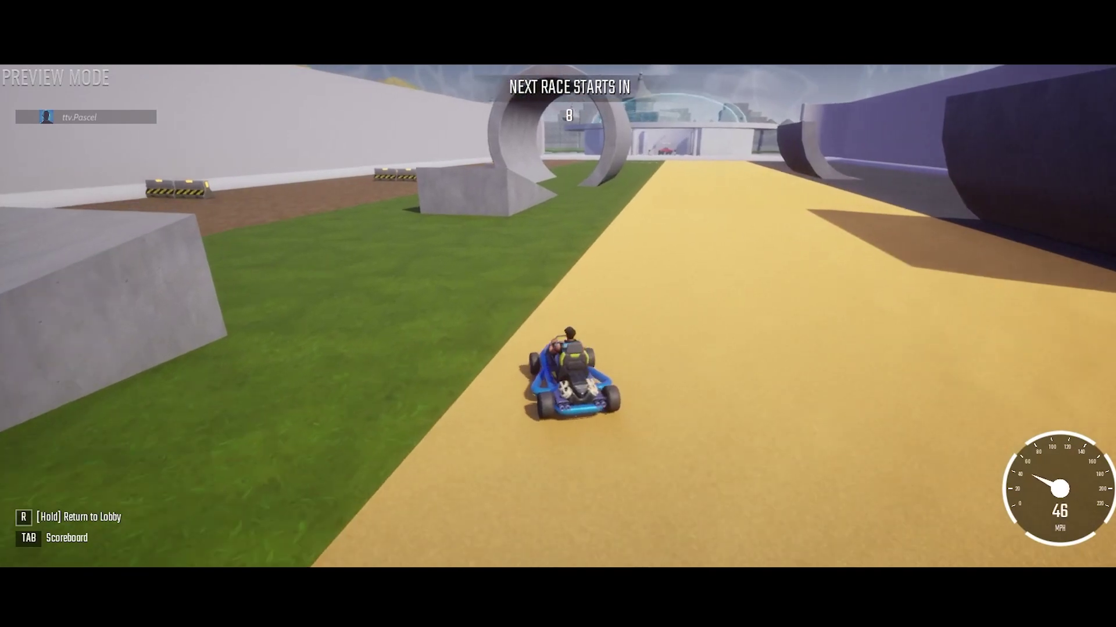
pyautogui.press('d')
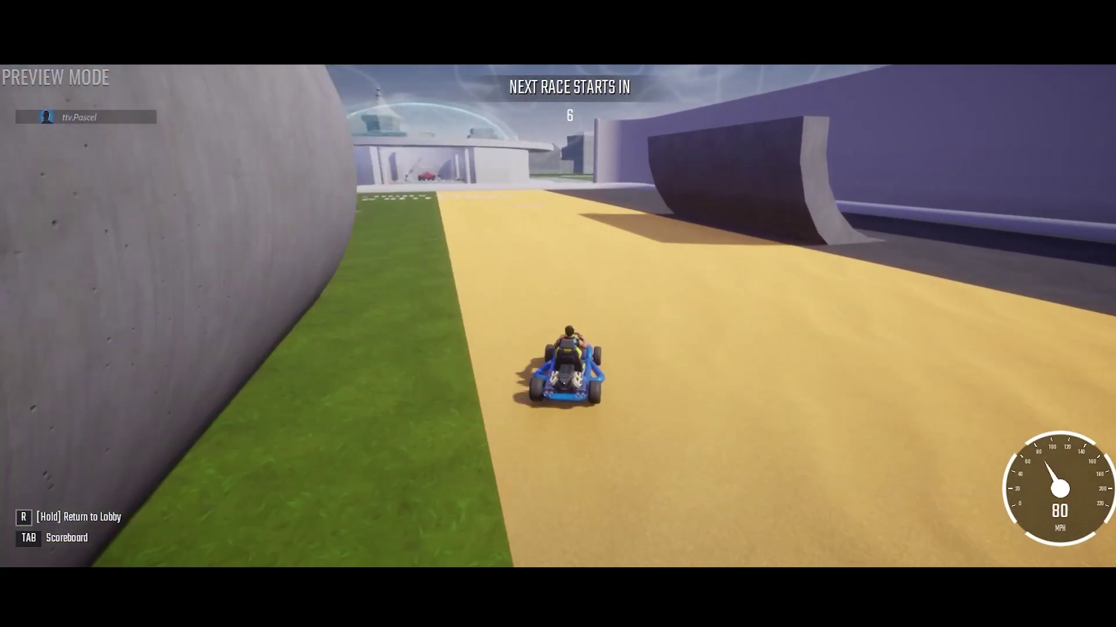
pyautogui.press('a')
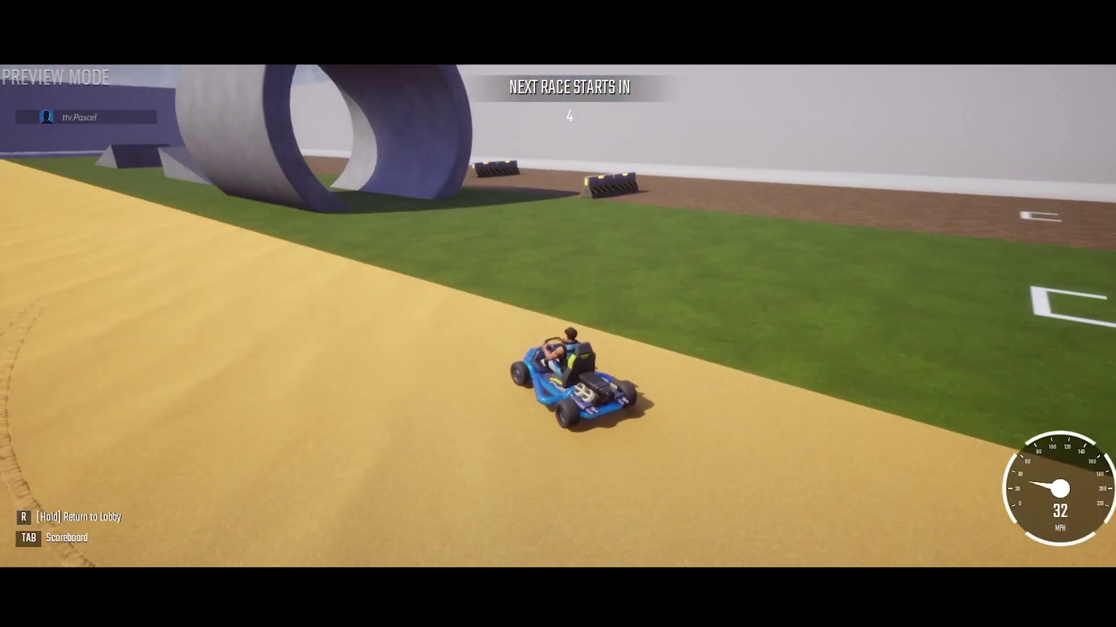
pyautogui.press('w')
pyautogui.press('a')
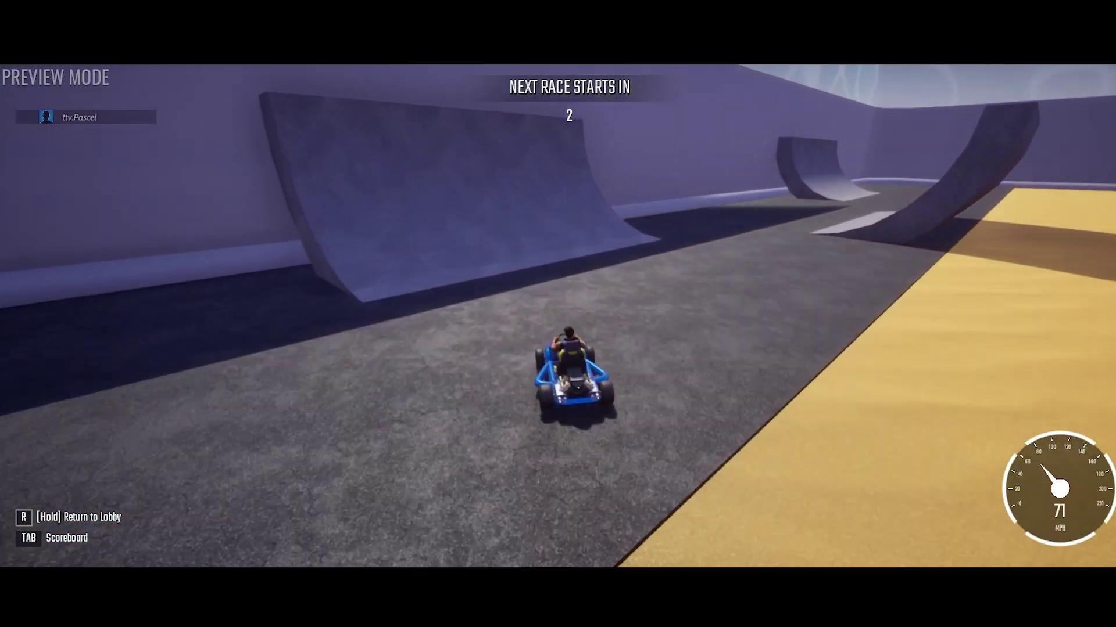
pyautogui.press('a')
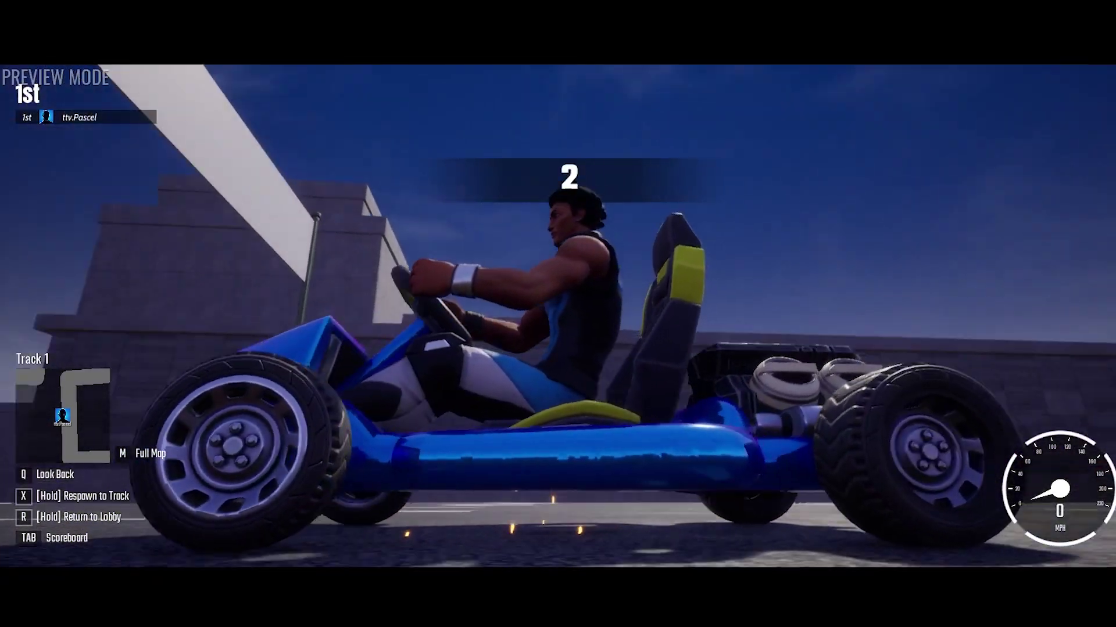
# Start the race on Track 1 and test-drive the blue kart through the first corners of lap 1.
pyautogui.press('w')
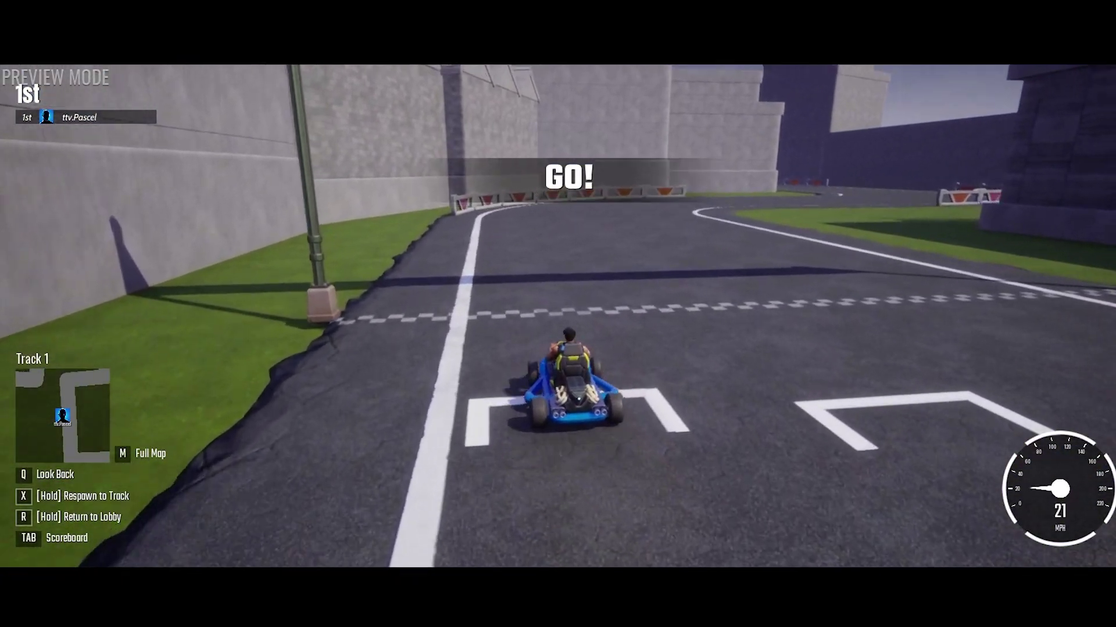
pyautogui.press('a')
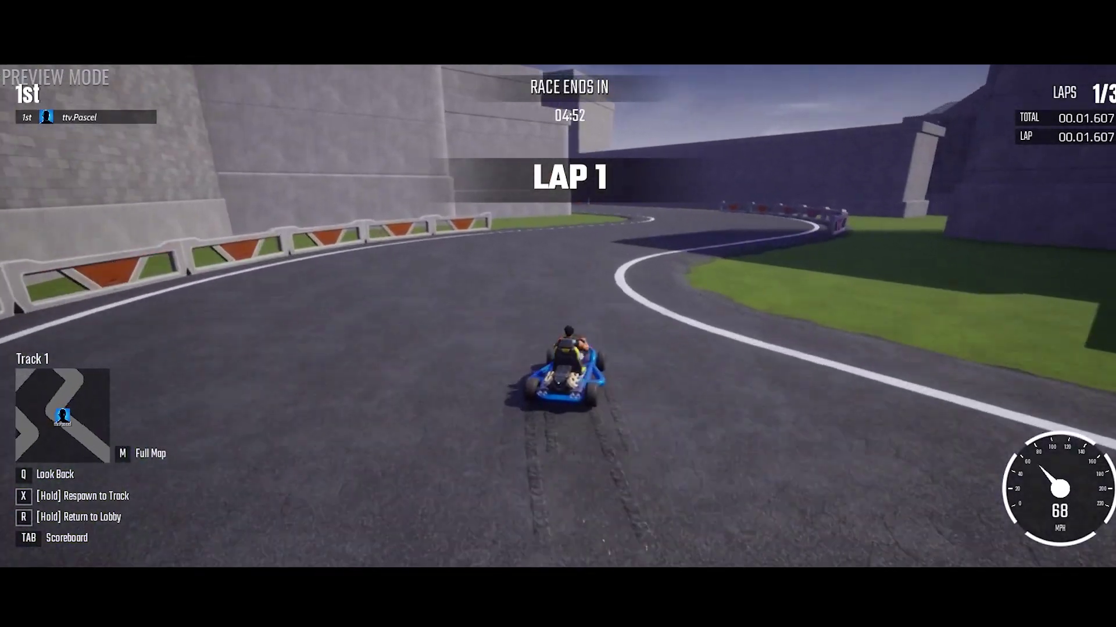
pyautogui.press('a')
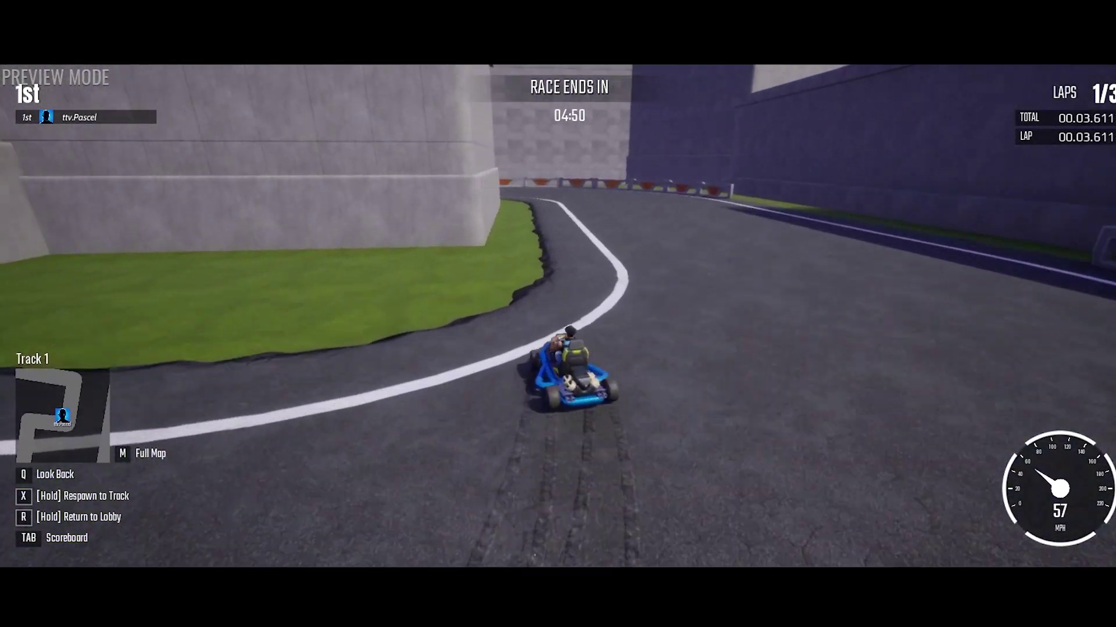
pyautogui.press('a')
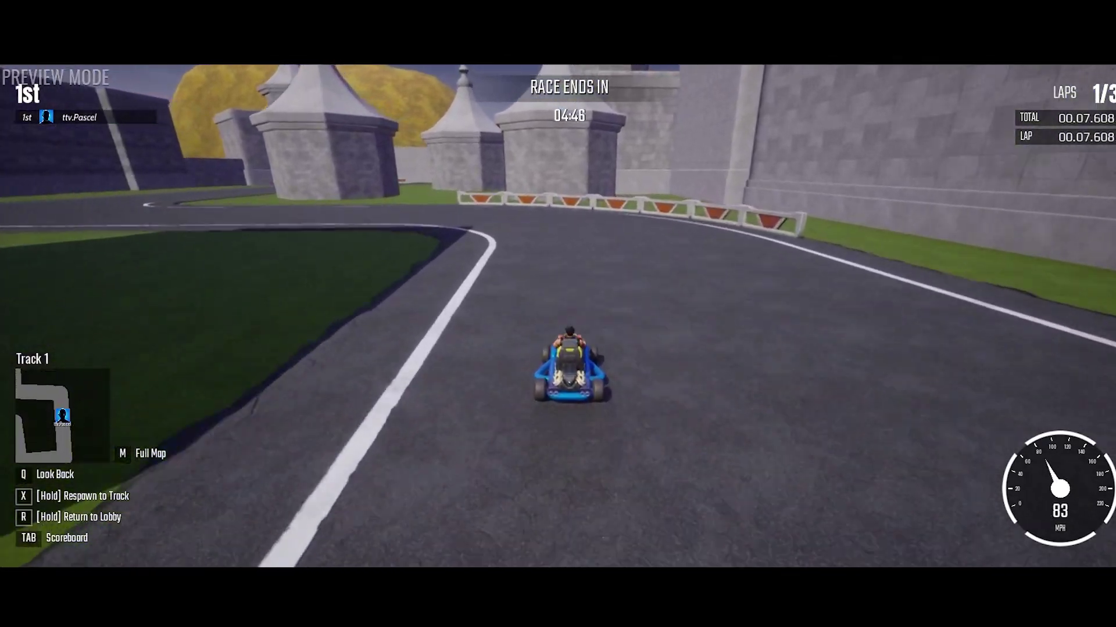
pyautogui.press('a')
pyautogui.press('a')
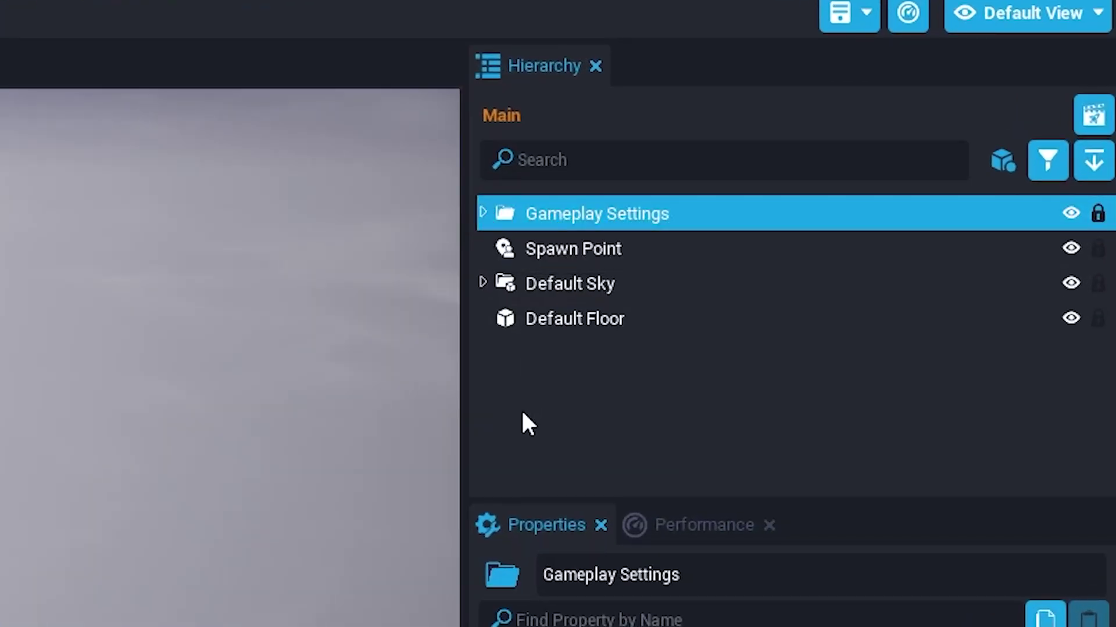
# Examine the Game Settings properties inside the Gameplay Settings folder, from gameplay to voice chat and performance, and select Default Bindings.
pyautogui.click(482, 212)
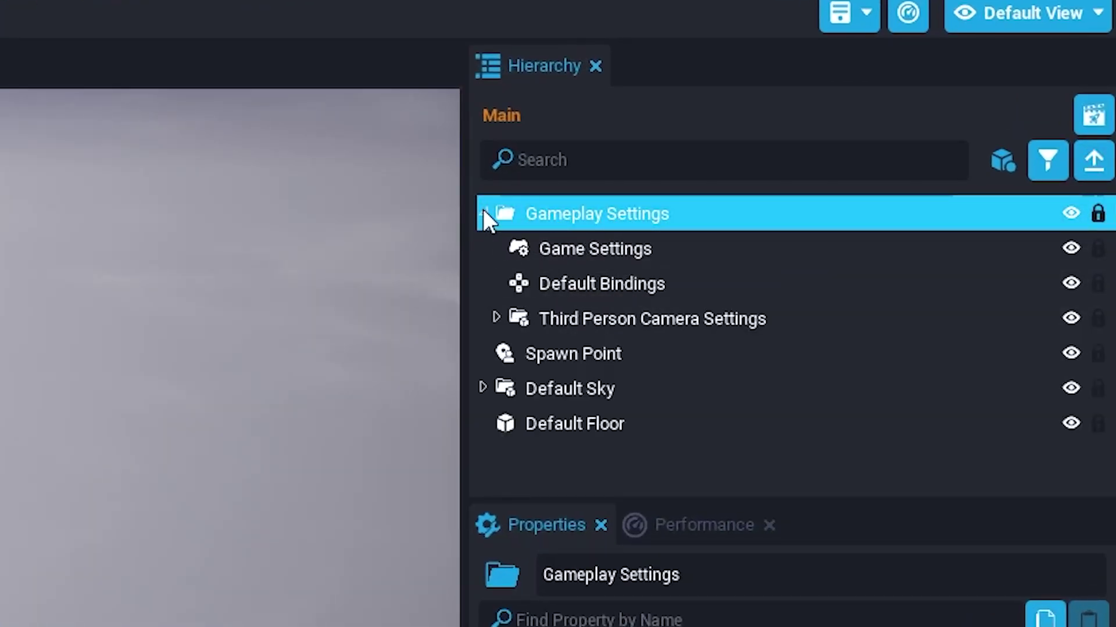
pyautogui.click(597, 250)
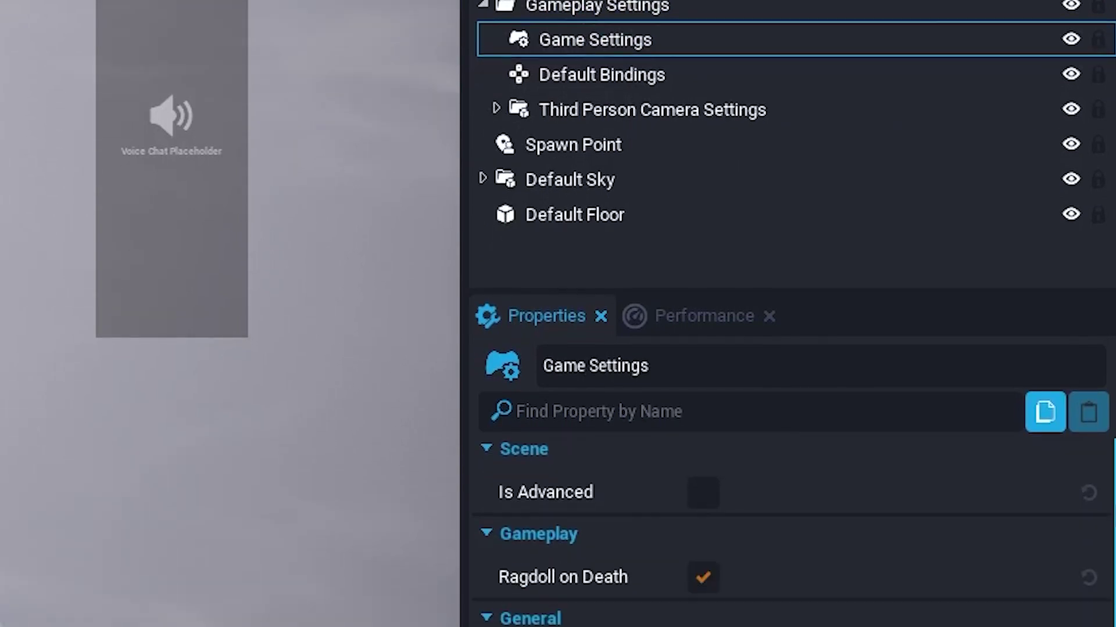
pyautogui.scroll(-5, 791, 384)
pyautogui.scroll(-5, 790, 383)
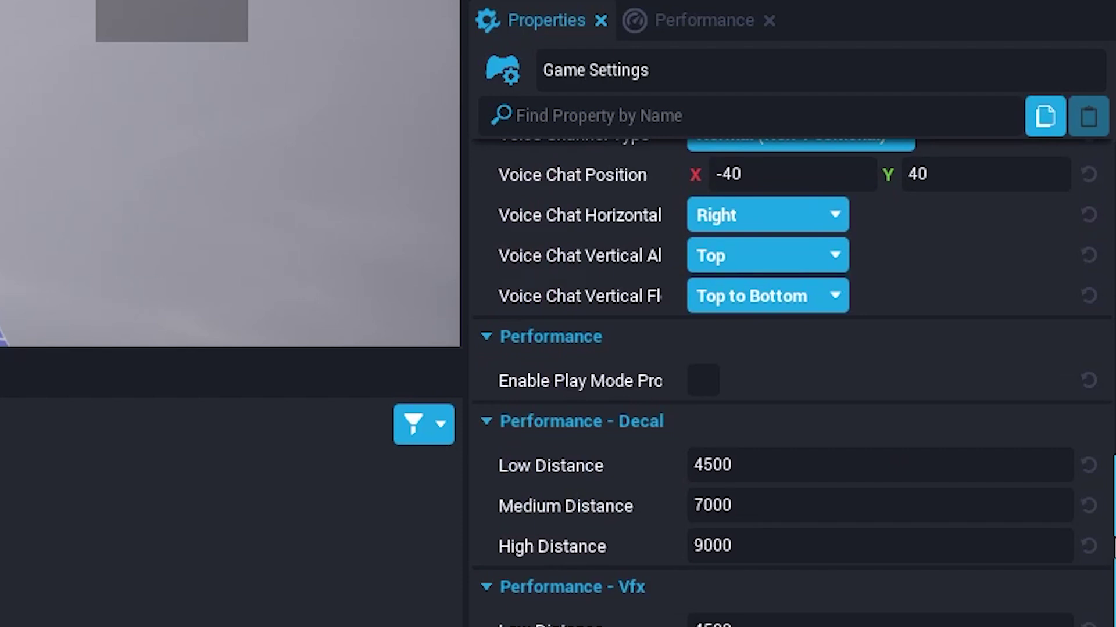
pyautogui.moveTo(1112, 546); pyautogui.dragTo(1103, 198)
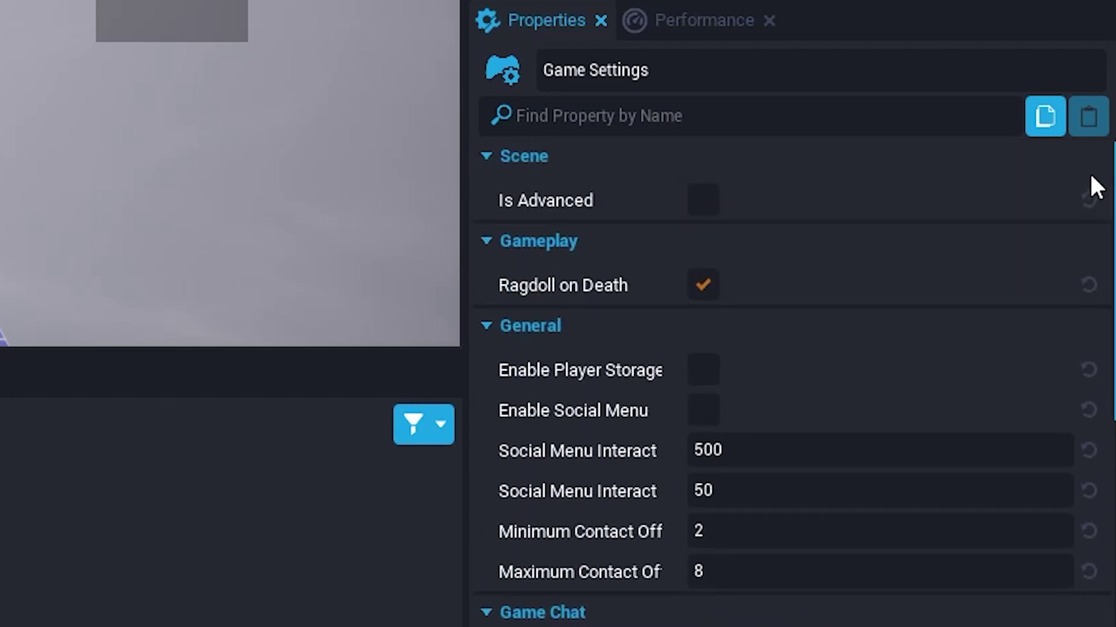
pyautogui.click(636, 8)
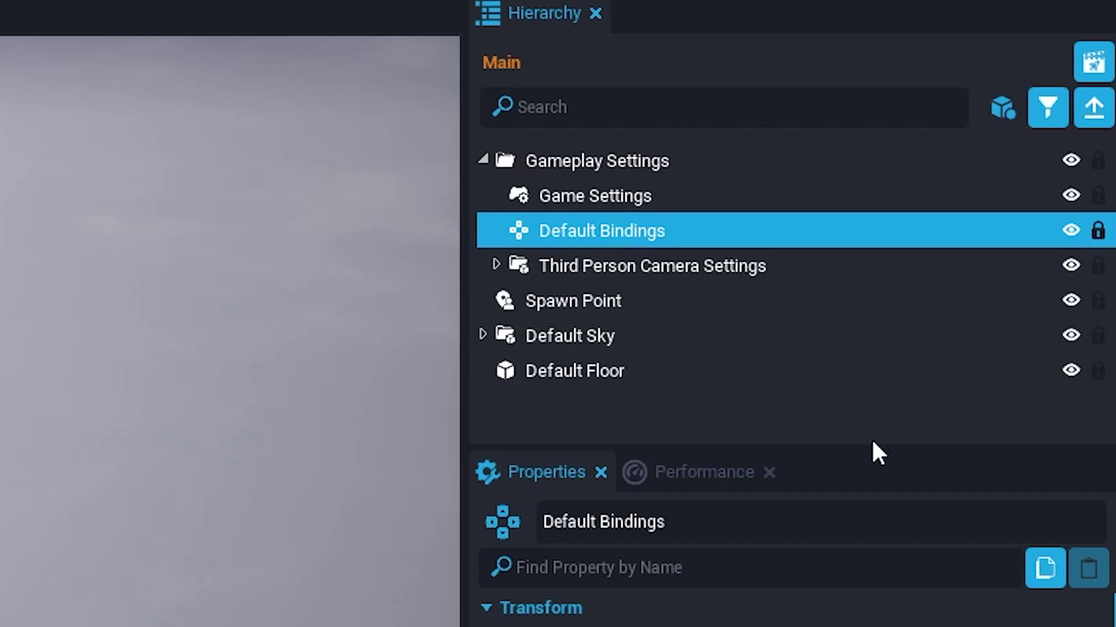
# Replace Third Person Camera Settings in the Gameplay Settings folder with First Person Camera Settings, found by searching Core Content for "first person".
pyautogui.click(709, 266)
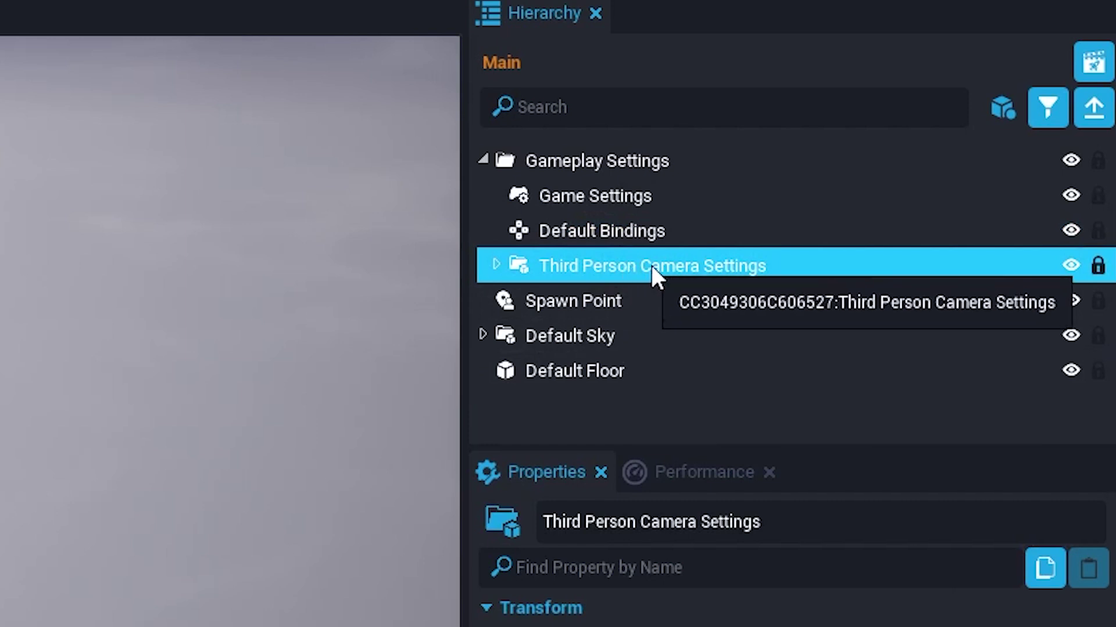
pyautogui.press('Delete')
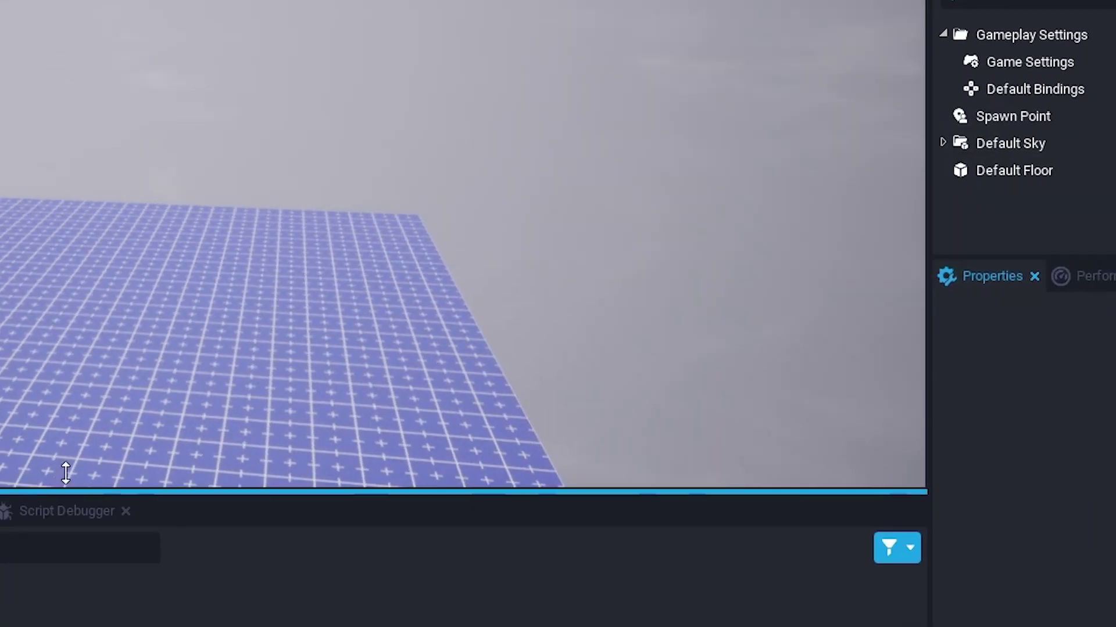
pyautogui.write('first person')
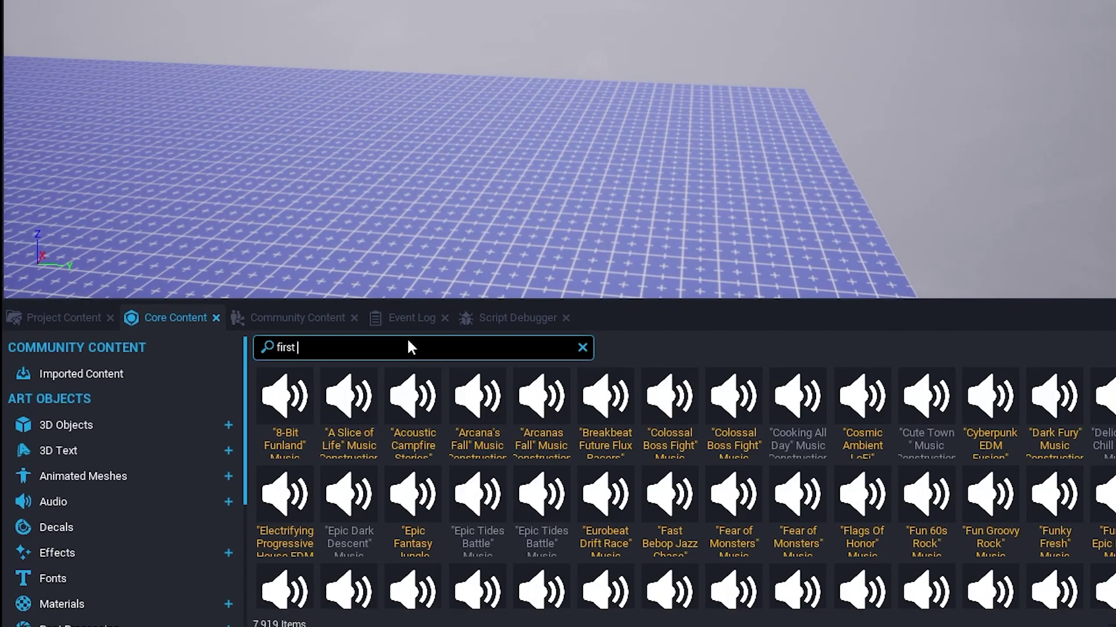
pyautogui.moveTo(307, 384); pyautogui.dragTo(1115, 0)
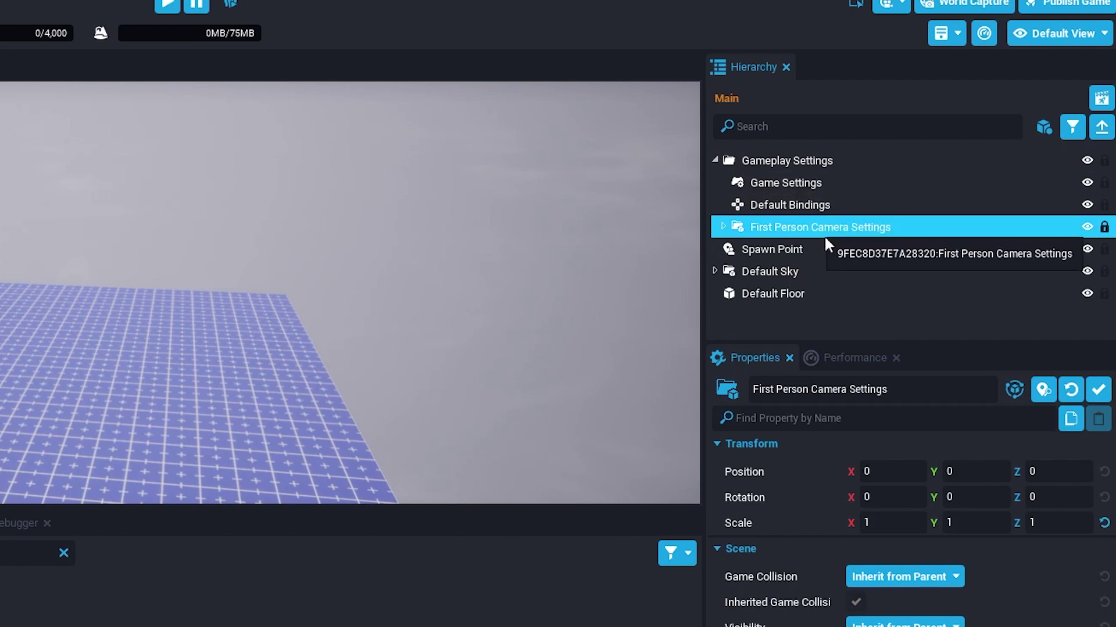
# Examine the First Person Player Settings properties inside First Person Camera Settings.
pyautogui.click(723, 226)
pyautogui.click(786, 250)
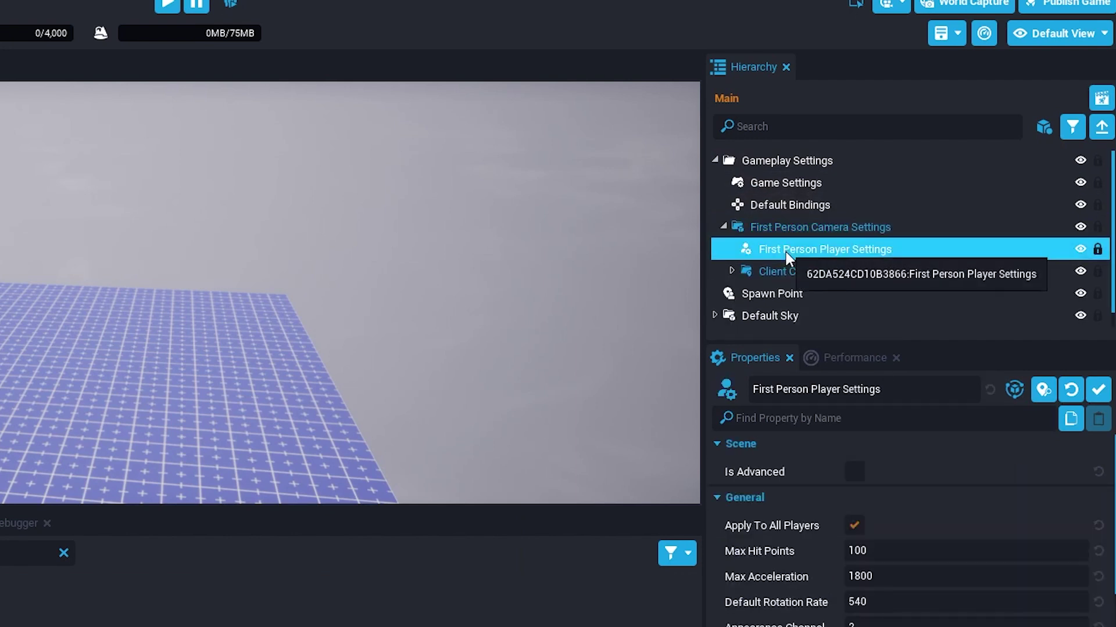
pyautogui.scroll(-1, 1092, 511)
pyautogui.scroll(-1, 1113, 233)
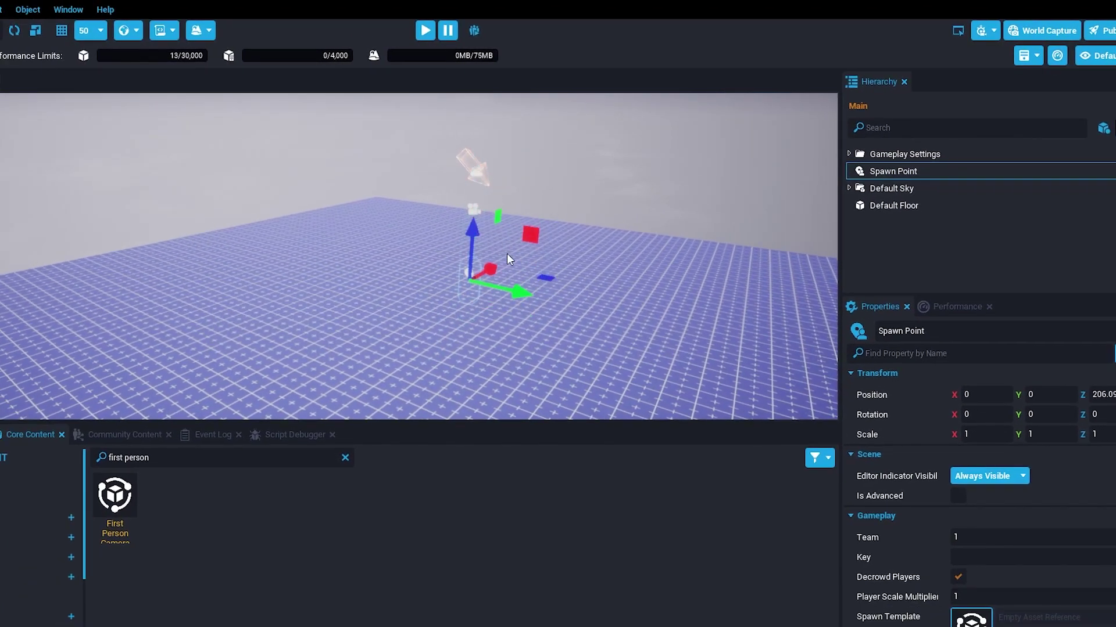
# Look through the Default Sky's Sky Dome, Skylight and Sun Light, and adjust the Sky Dome's Cloud Wisp Opacity to about 0.608.
pyautogui.click(860, 188)
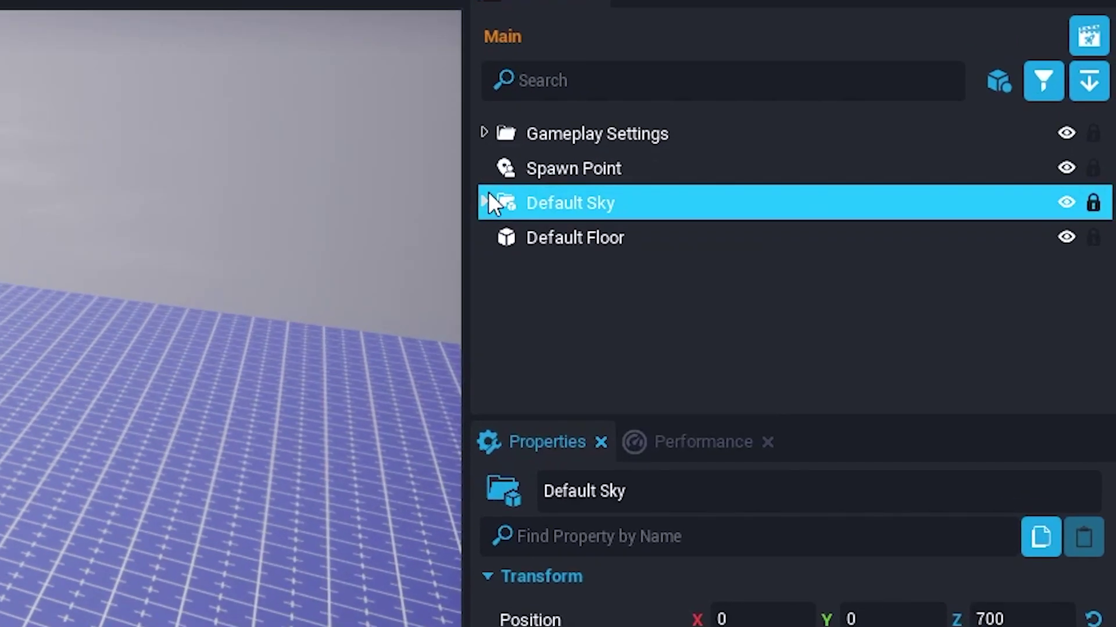
pyautogui.click(849, 188)
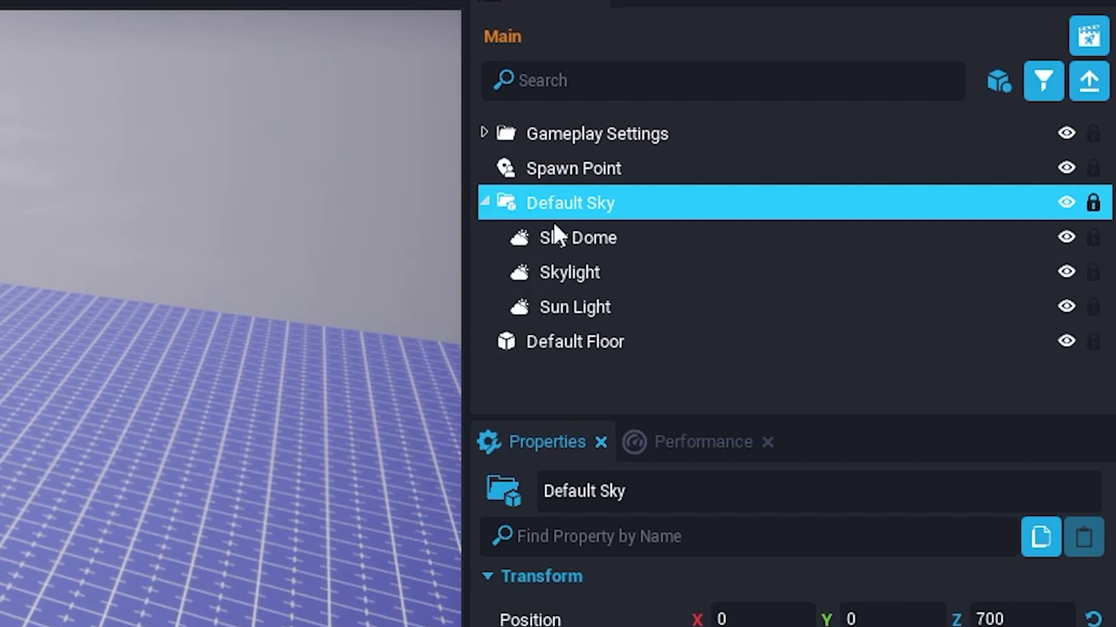
pyautogui.click(661, 248)
pyautogui.click(799, 280)
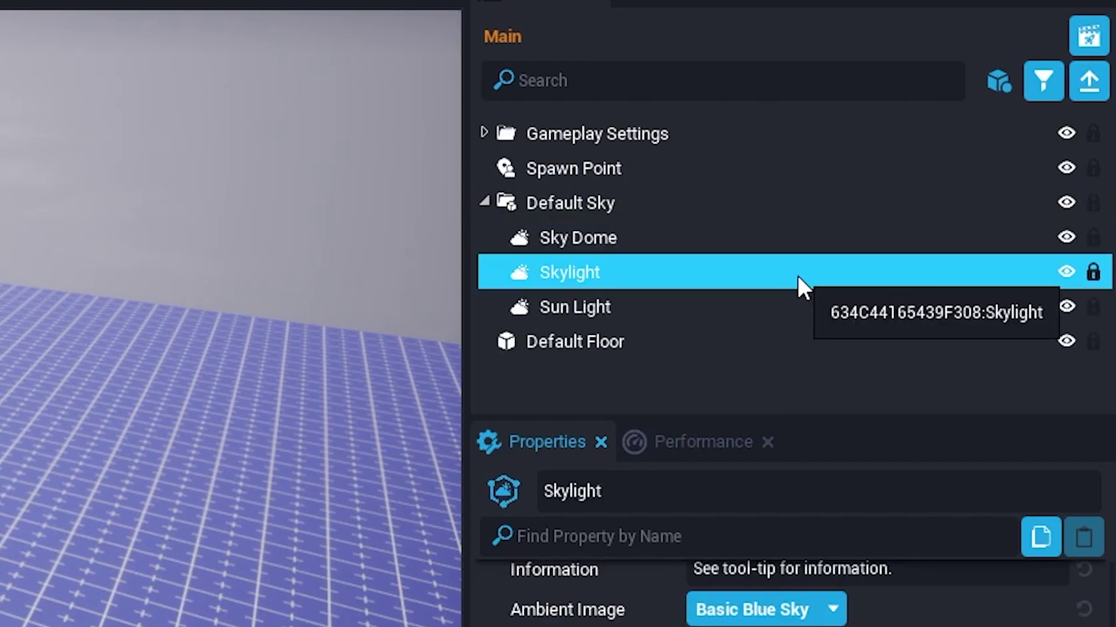
pyautogui.click(798, 313)
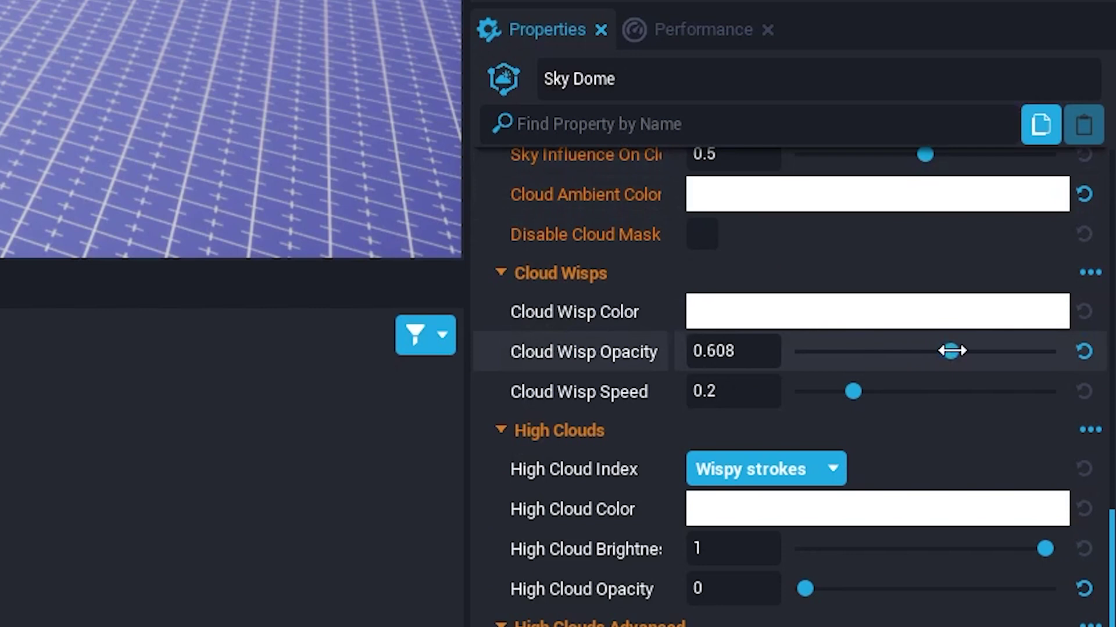
pyautogui.moveTo(898, 351); pyautogui.dragTo(941, 352)
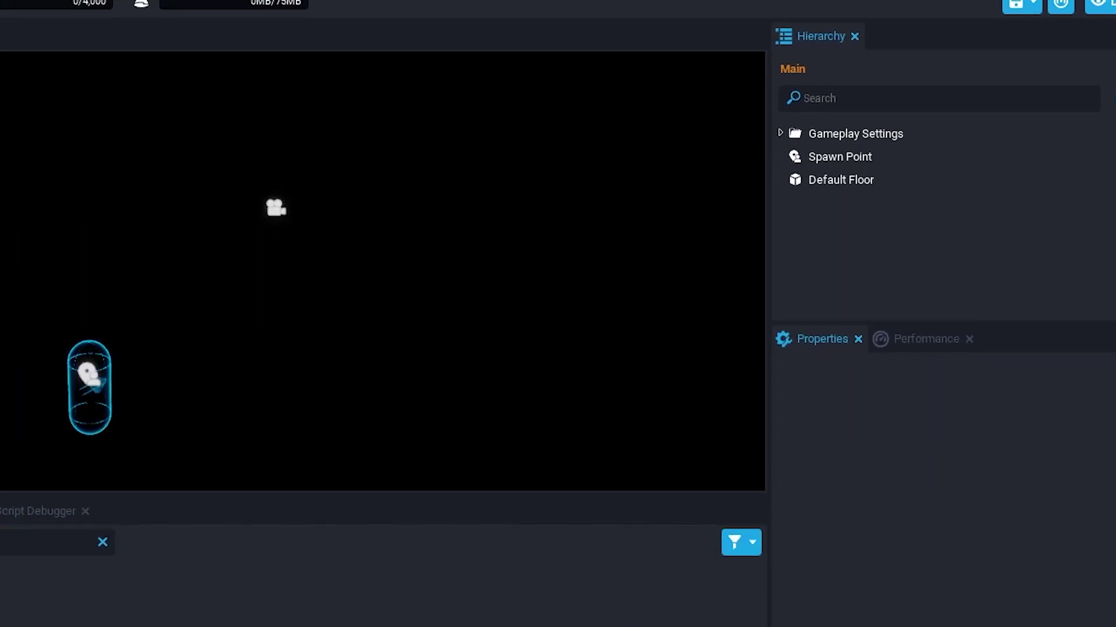
# Search Core Content for "sky" and add the Sky Early Morning 01 preset to the project hierarchy.
pyautogui.click(186, 406)
pyautogui.write('sky')
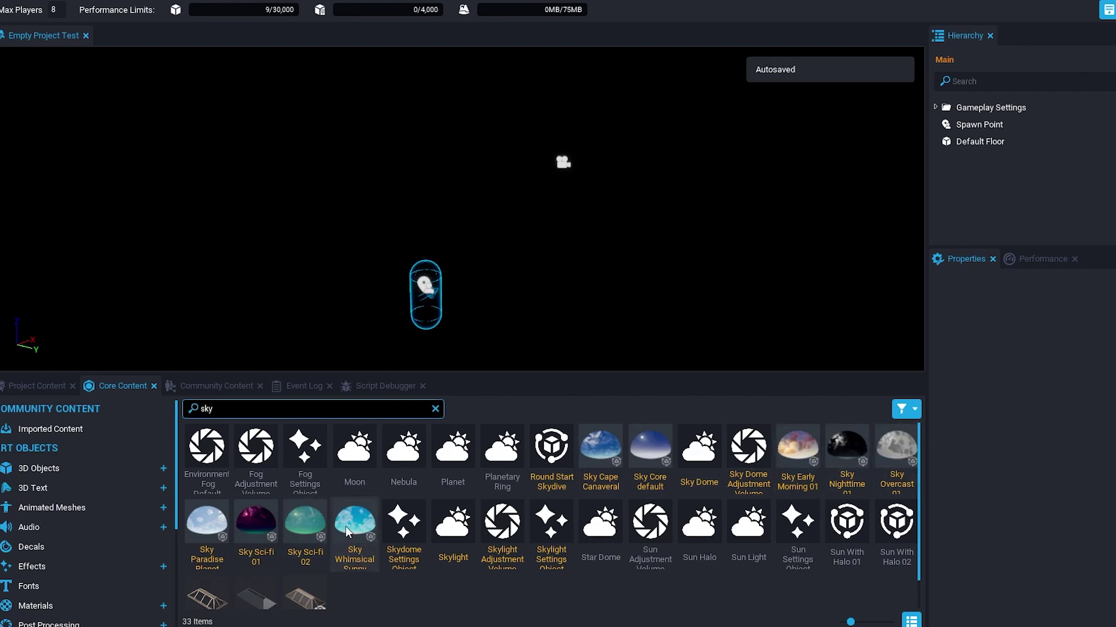
pyautogui.moveTo(806, 459); pyautogui.dragTo(1002, 174)
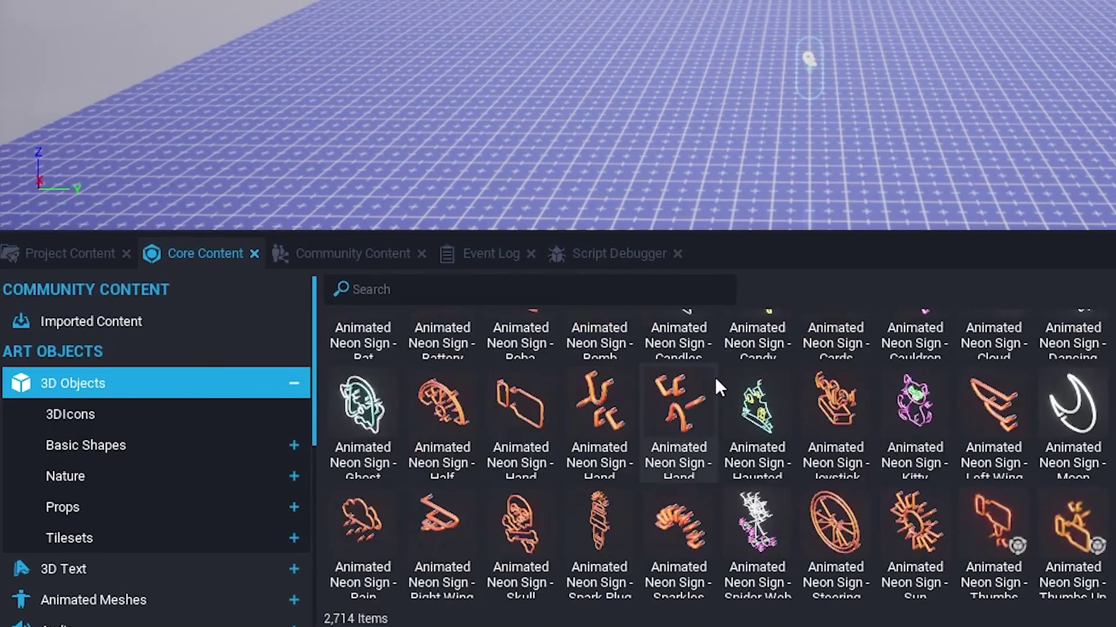
# Find Cylinder - Chamfered Polished among the basic 3D shapes and place it in the scene above the floor.
pyautogui.scroll(-1, 715, 378)
pyautogui.click(96, 445)
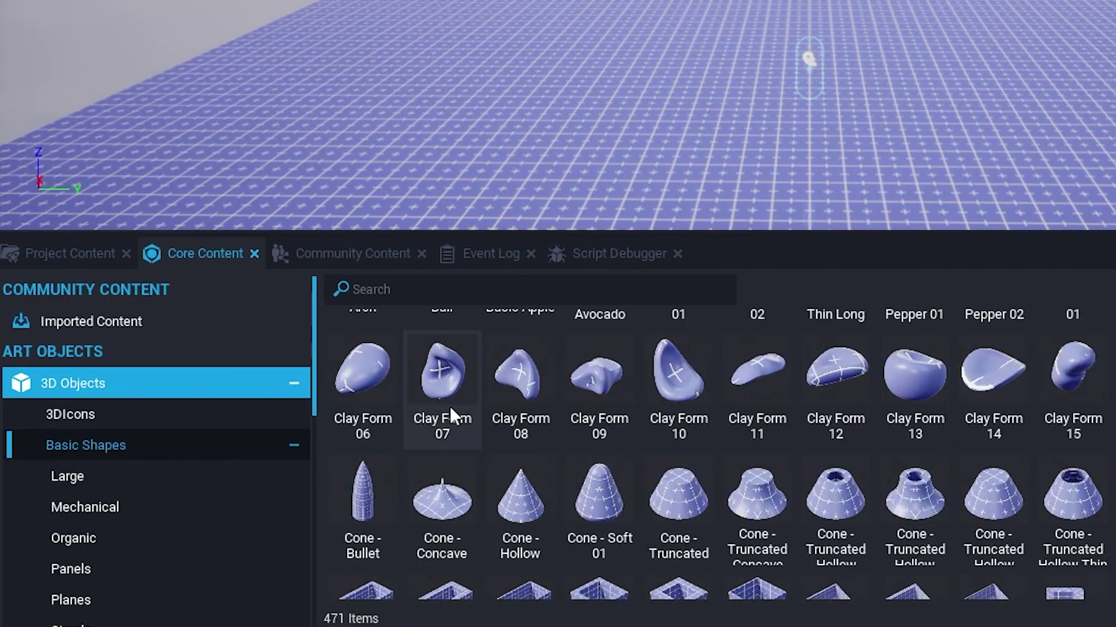
pyautogui.scroll(1, 584, 423)
pyautogui.scroll(-3, 585, 423)
pyautogui.scroll(-1, 584, 424)
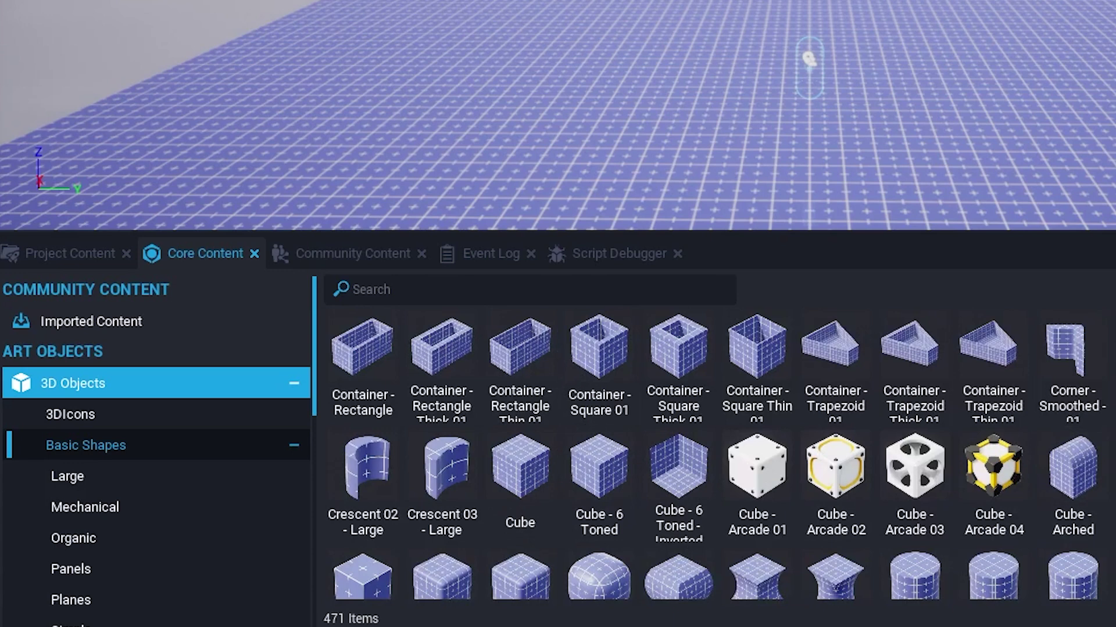
pyautogui.scroll(-2, 715, 454)
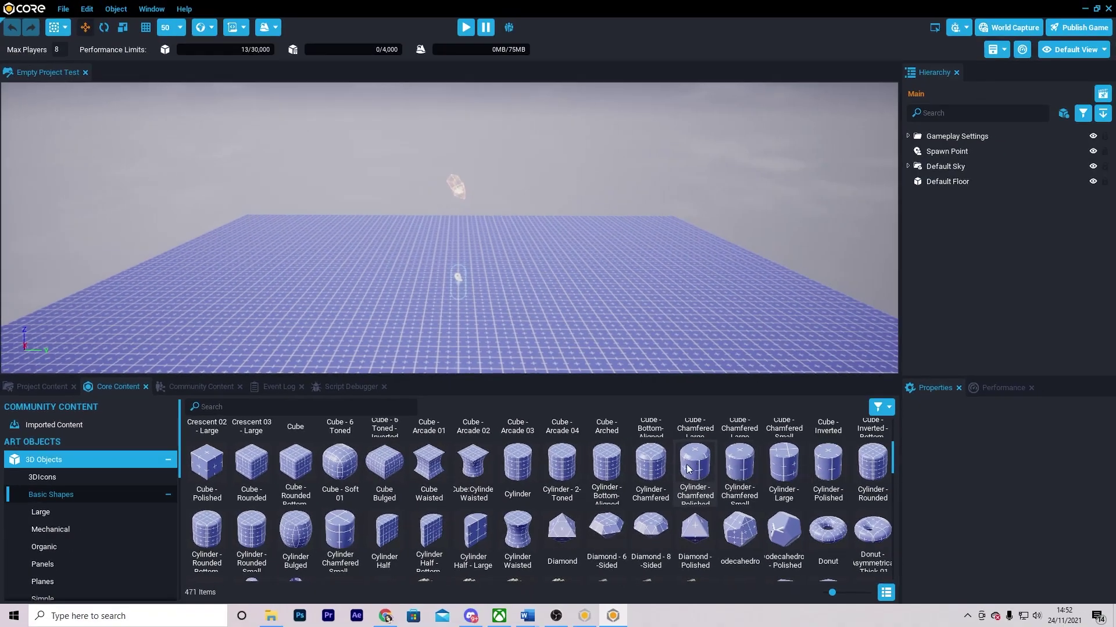
pyautogui.moveTo(687, 470); pyautogui.dragTo(501, 138)
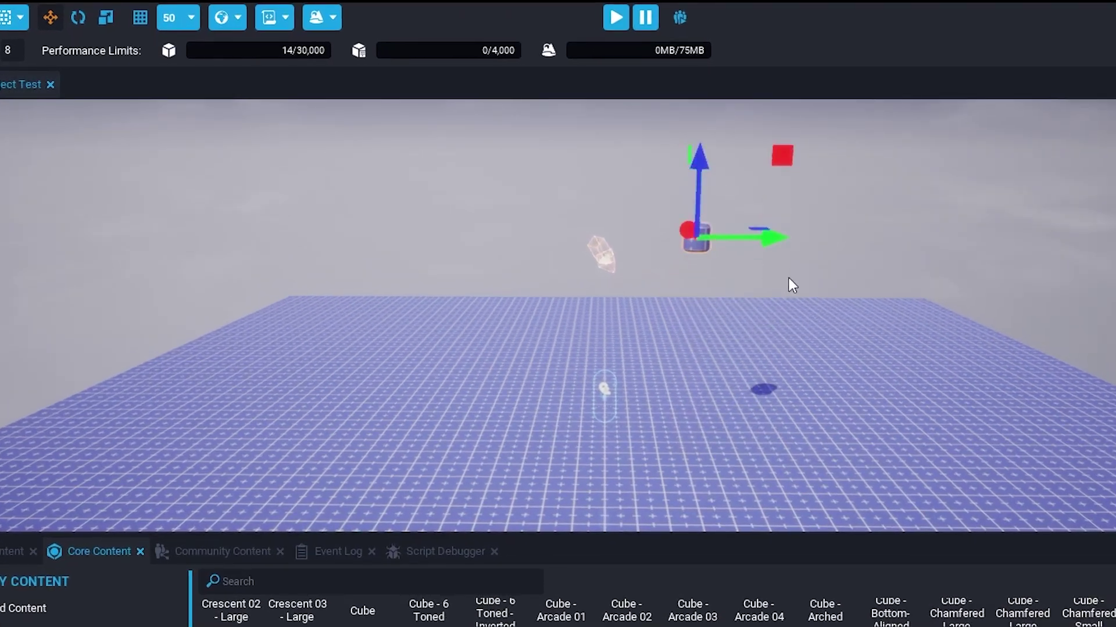
# Move the cylinder along its vertical Z axis and sideways along its Y axis above the floor.
pyautogui.moveTo(583, 203); pyautogui.dragTo(592, 190, button='right')
pyautogui.press('w')
pyautogui.moveTo(802, 259)
pyautogui.mouseDown(button='right')
pyautogui.moveTo(816, 250)
pyautogui.moveTo(802, 248)
pyautogui.mouseUp(button='right')
pyautogui.press('d')
pyautogui.moveTo(544, 294); pyautogui.dragTo(547, 229)
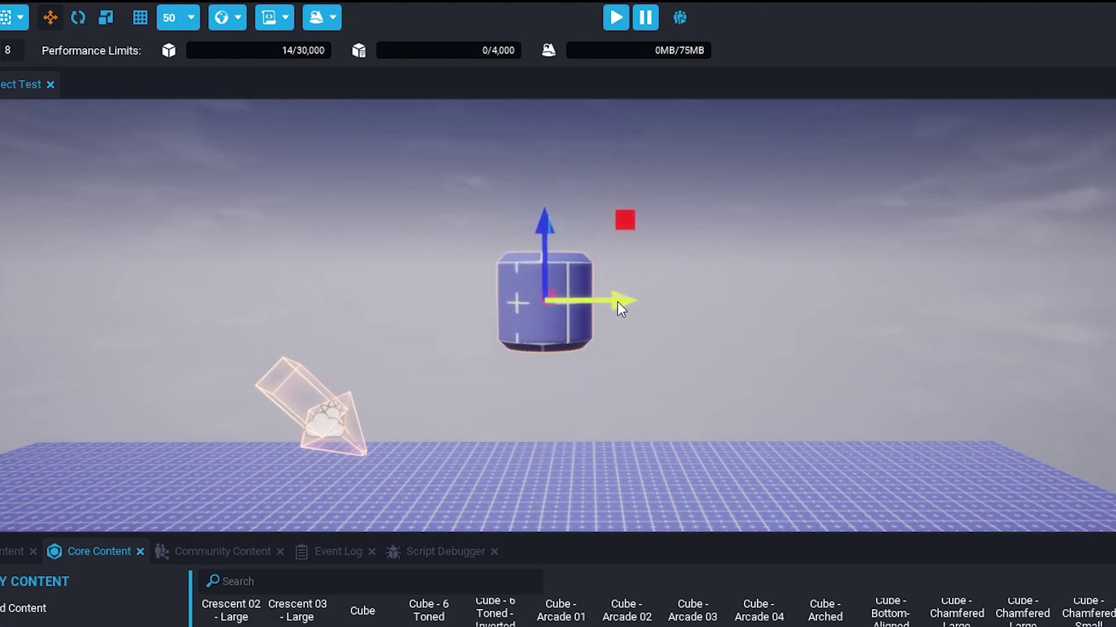
pyautogui.moveTo(617, 301); pyautogui.dragTo(672, 285)
# Scale the cylinder uniformly to about 1.065 and rotate it to about 22.88° in Y and 16.3° in Z.
pyautogui.press('r')
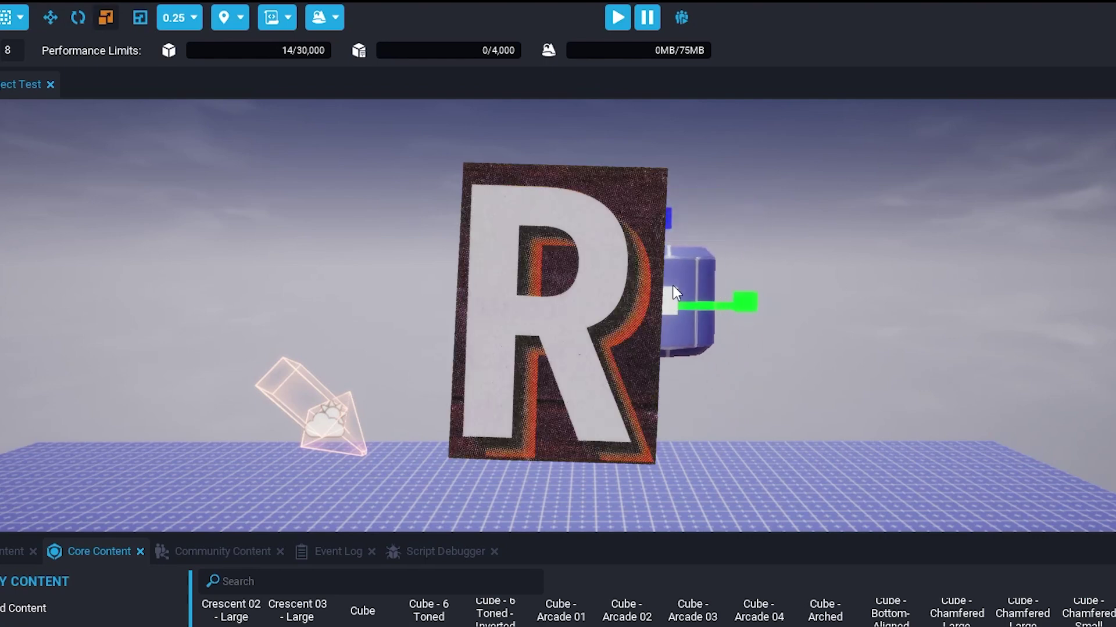
pyautogui.press('e')
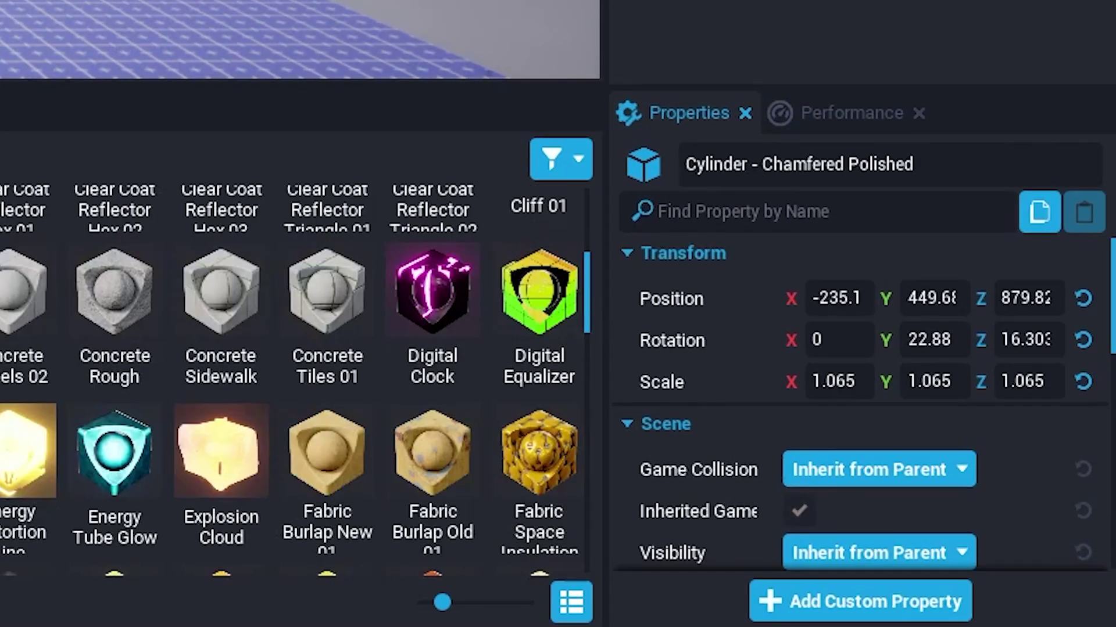
# Browse the Core Content materials and try applying one of them to the cylinder.
pyautogui.scroll(10, 301, 296)
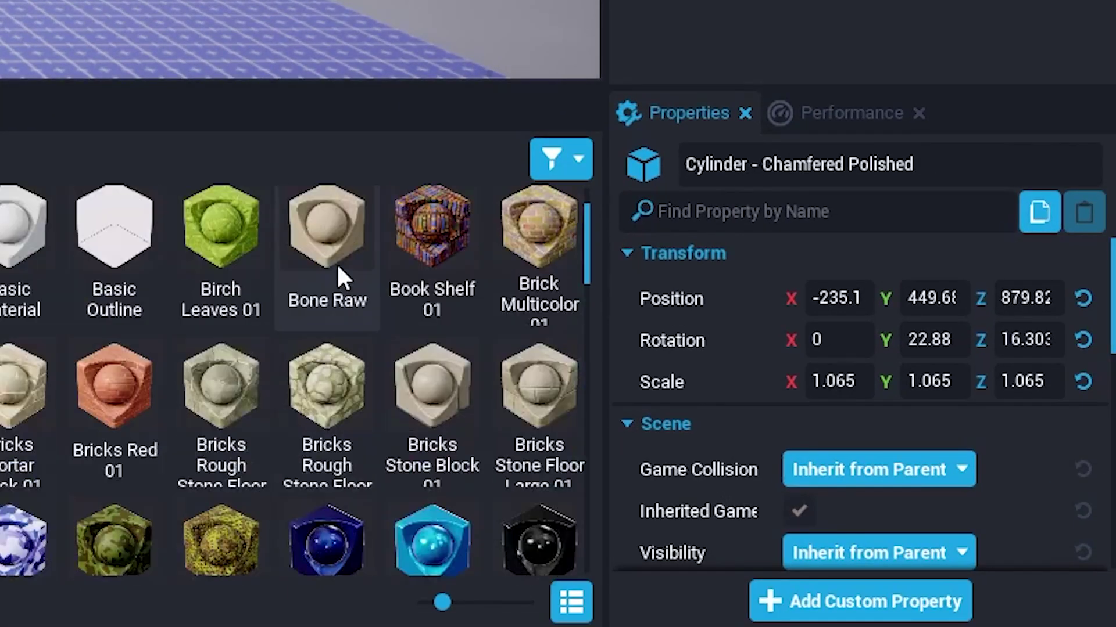
pyautogui.scroll(-5, 319, 288)
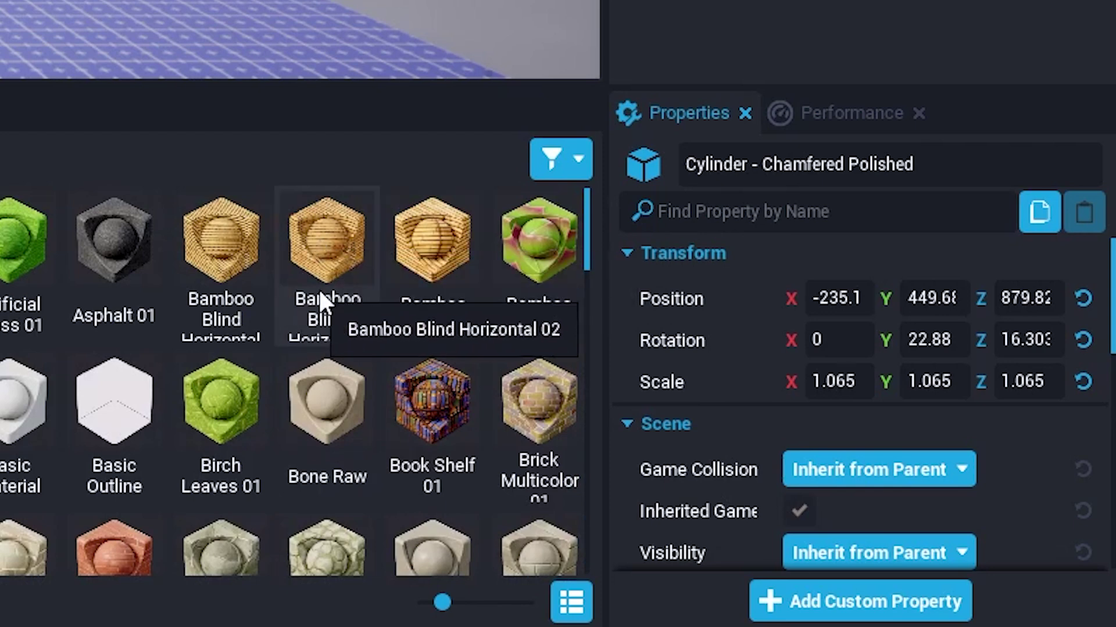
pyautogui.scroll(-5, 338, 299)
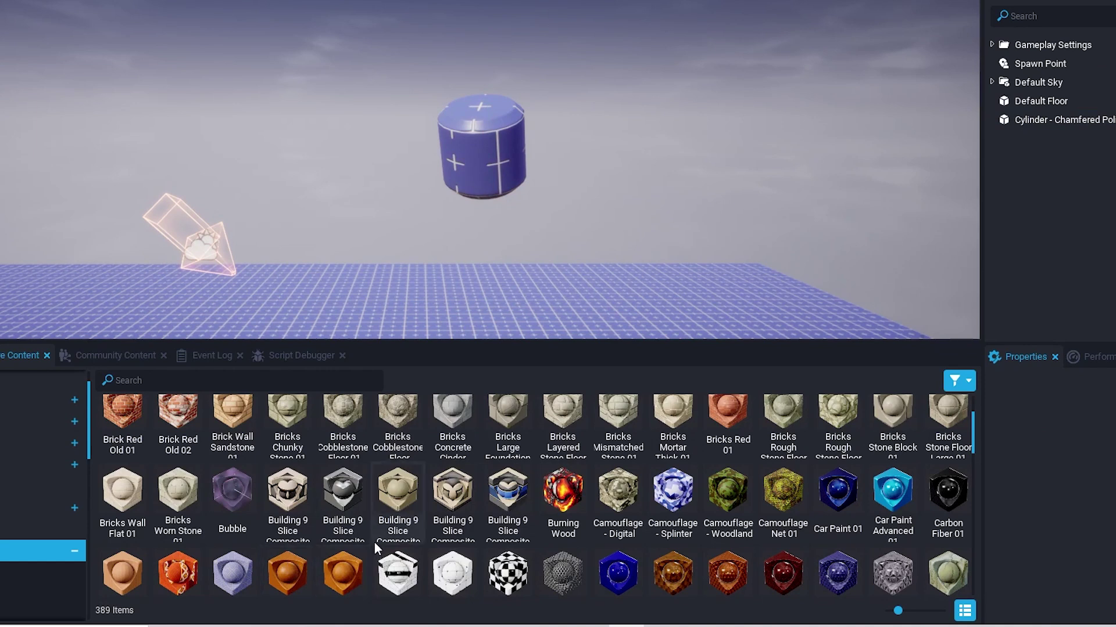
pyautogui.scroll(-1, 374, 541)
pyautogui.moveTo(333, 529); pyautogui.dragTo(502, 142)
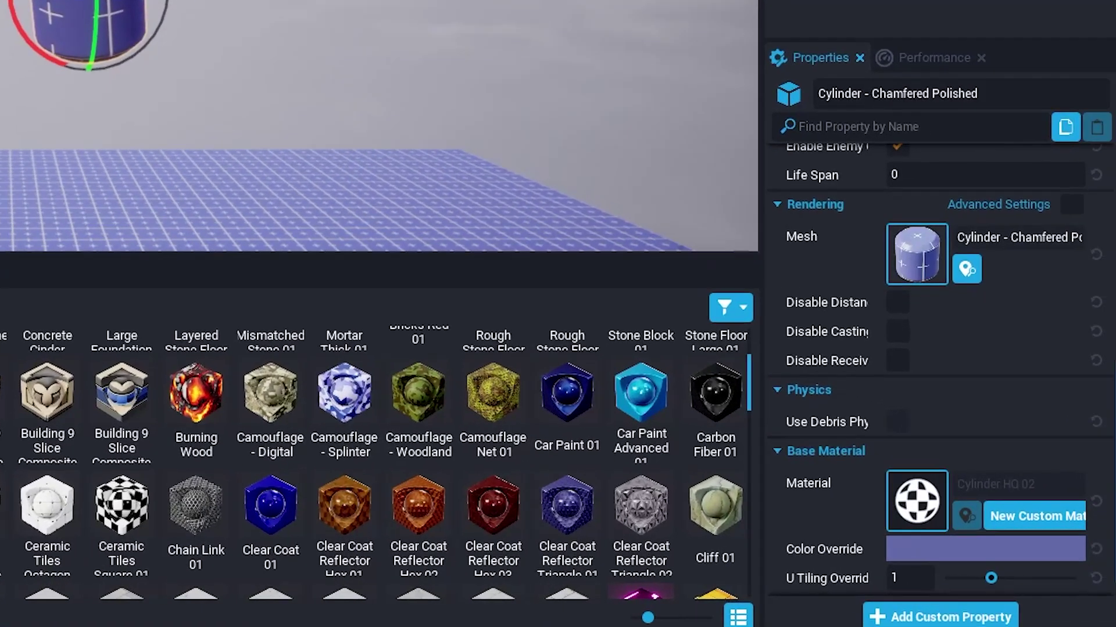
# Open the material selection in the cylinder's Base Material properties.
pyautogui.scroll(-1, 847, 462)
pyautogui.click(918, 471)
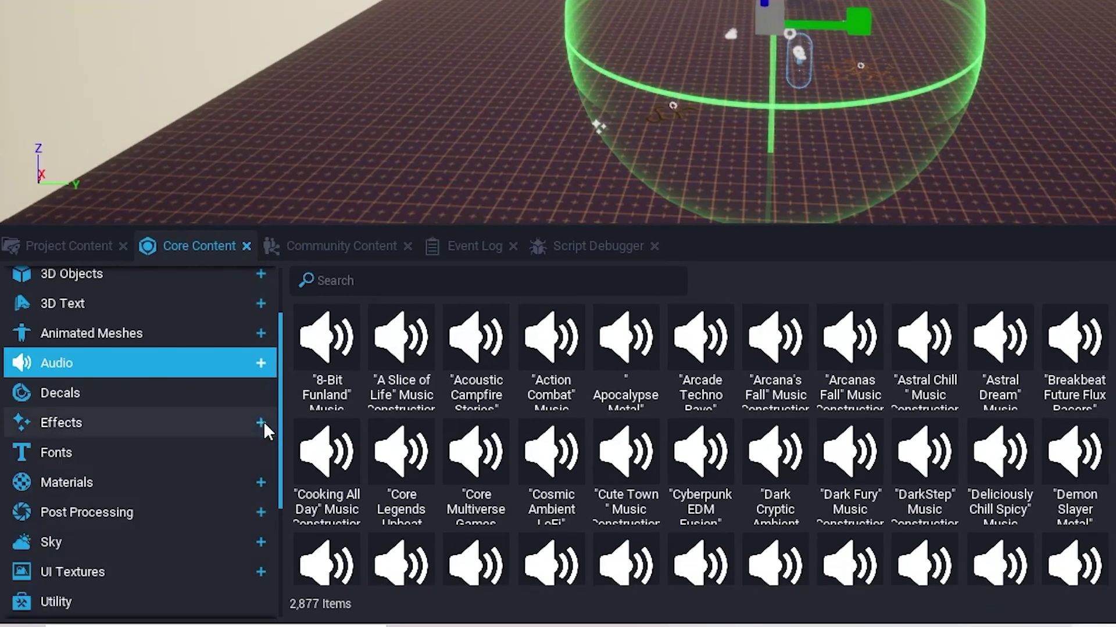
# Browse the Effects, Decals and Audio categories of Core Content.
pyautogui.click(64, 497)
pyautogui.scroll(-2, 452, 474)
pyautogui.scroll(-4, 595, 424)
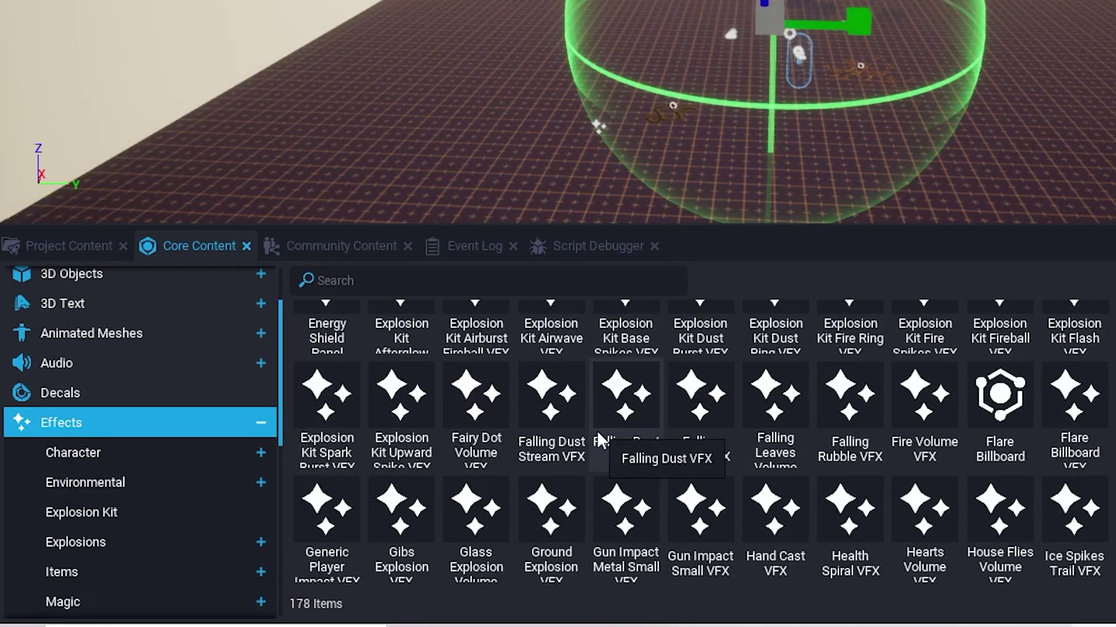
pyautogui.click(143, 396)
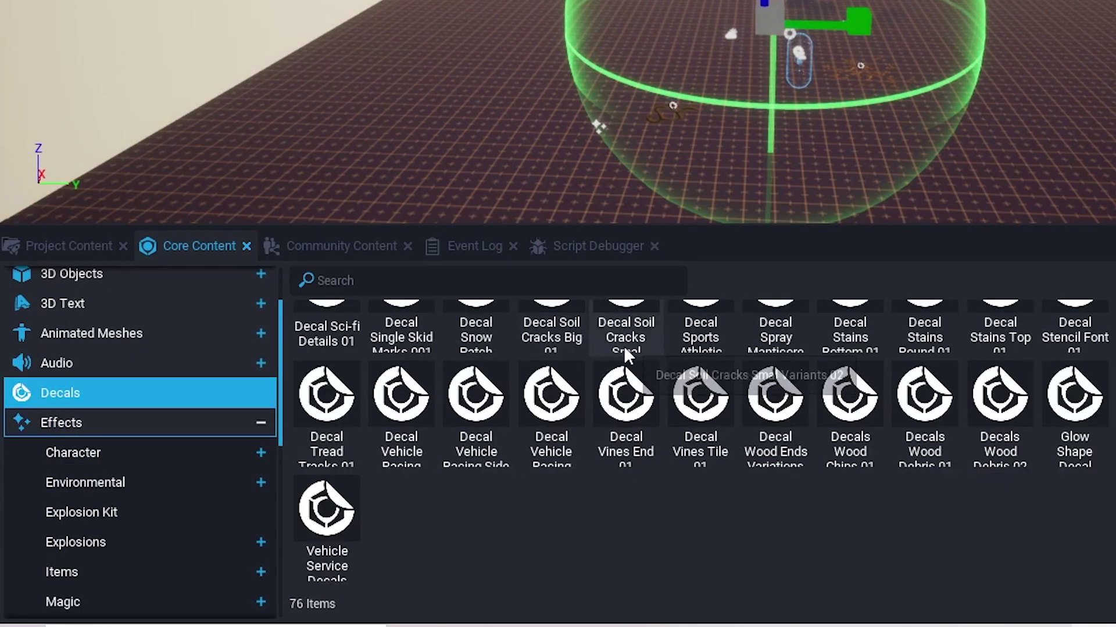
pyautogui.scroll(5, 639, 362)
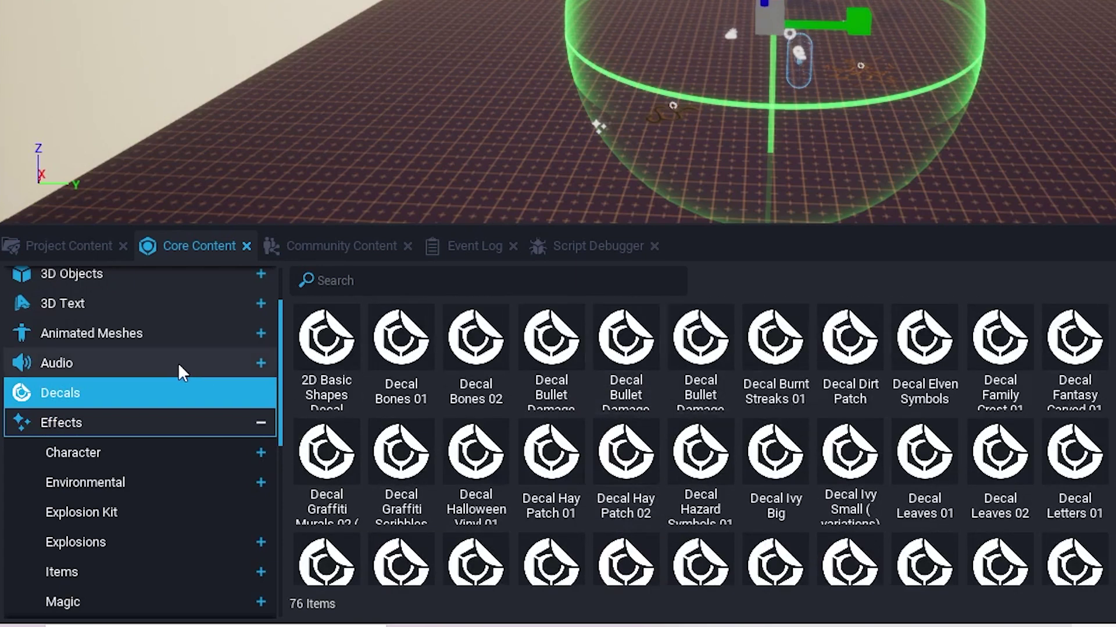
pyautogui.click(182, 366)
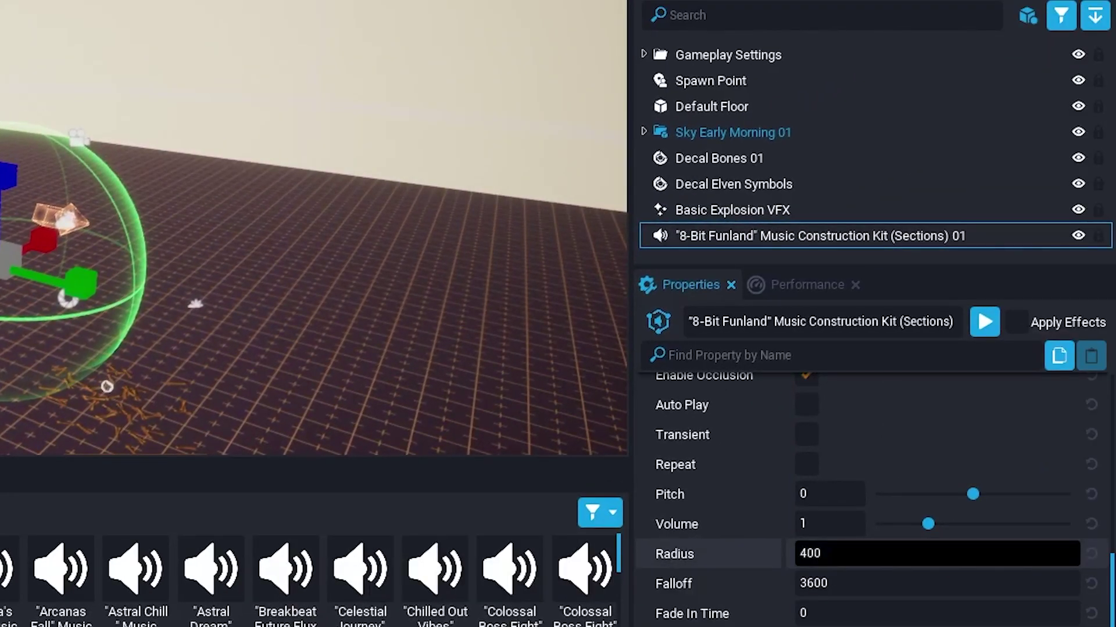
# Set the Radius of the "8-Bit Funland" music object to 600, then enlarge it to 1000.
pyautogui.click(813, 554)
pyautogui.write('600')
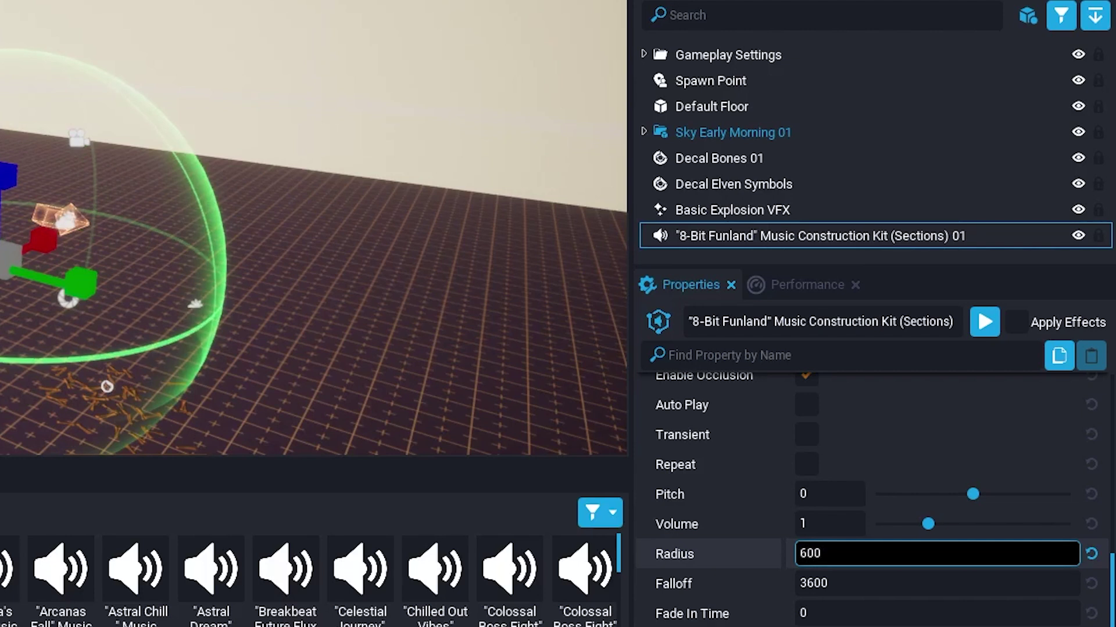
pyautogui.click(813, 613)
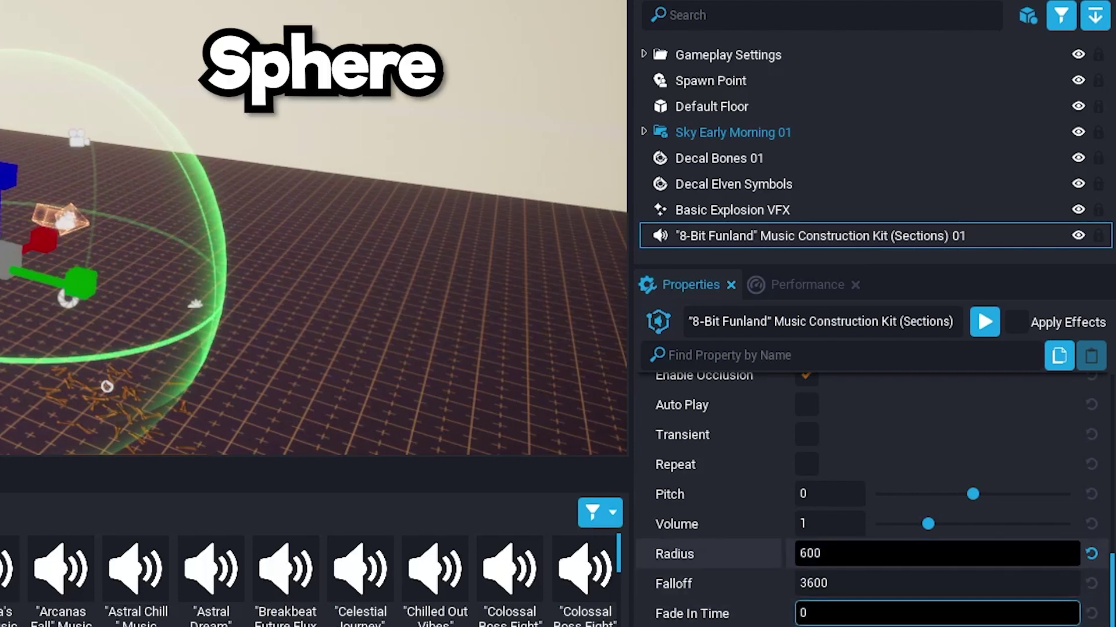
pyautogui.moveTo(822, 553); pyautogui.dragTo(814, 554)
pyautogui.click(753, 561)
pyautogui.click(814, 554)
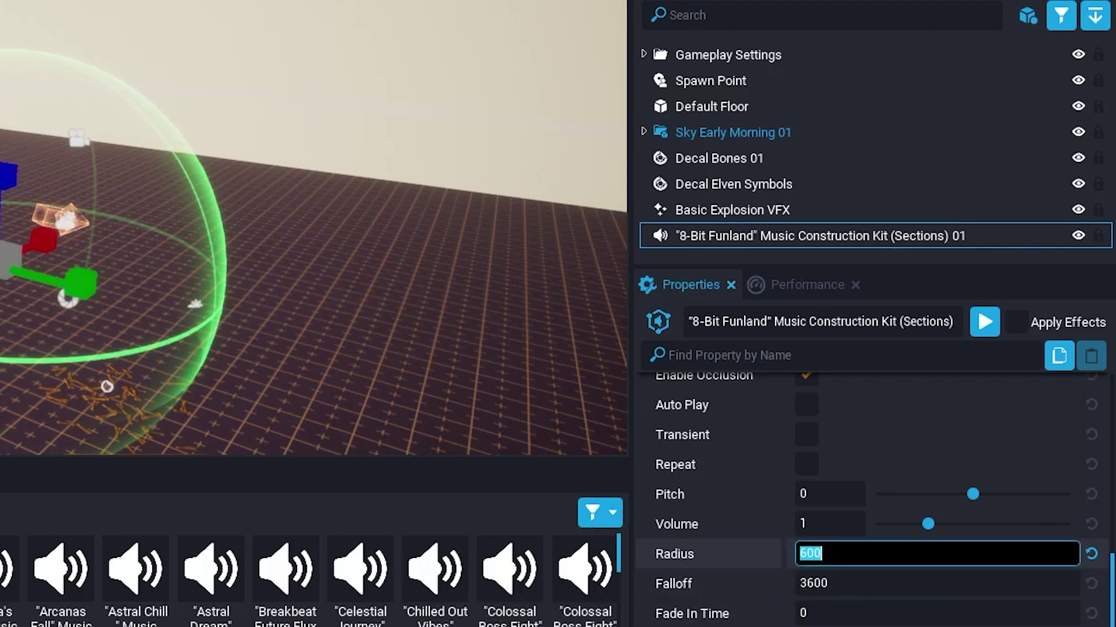
pyautogui.write('1000')
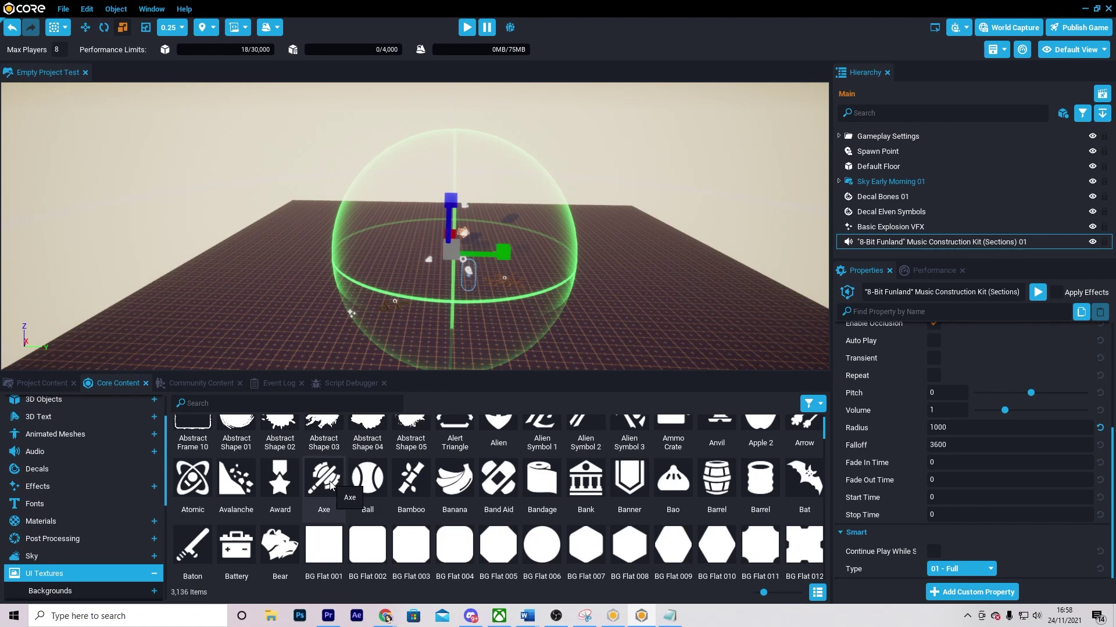
# Place the Axe UI texture in the lower corner of the game view and resize it to 130 by 126.
pyautogui.moveTo(330, 485); pyautogui.dragTo(795, 338)
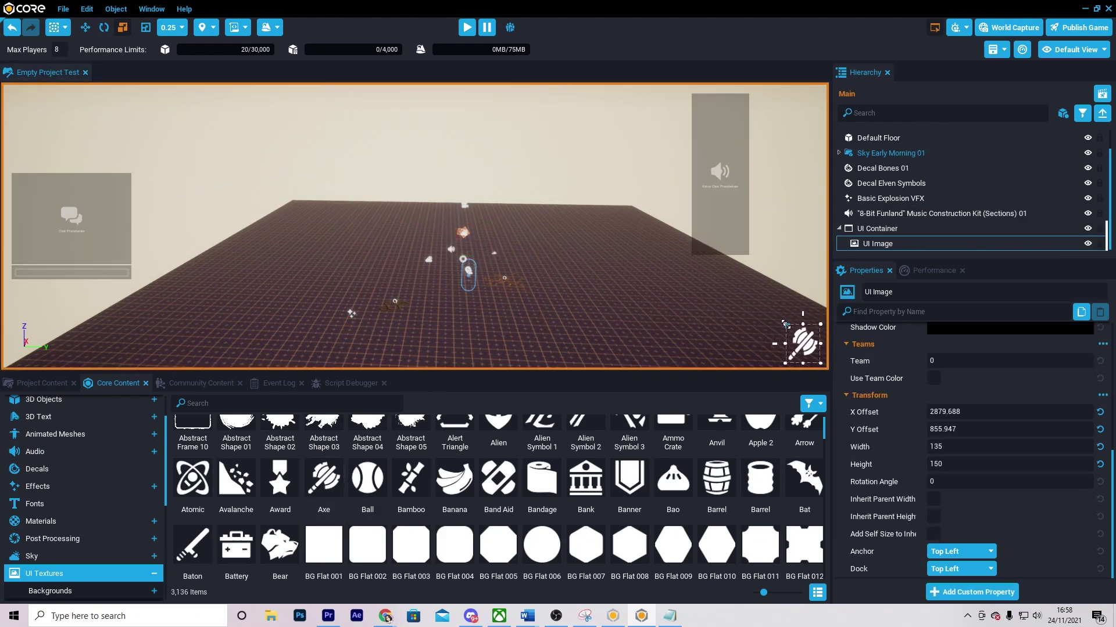
pyautogui.moveTo(773, 290)
pyautogui.mouseDown()
pyautogui.moveTo(709, 235)
pyautogui.moveTo(552, 156)
pyautogui.moveTo(666, 218)
pyautogui.moveTo(765, 310)
pyautogui.mouseUp()
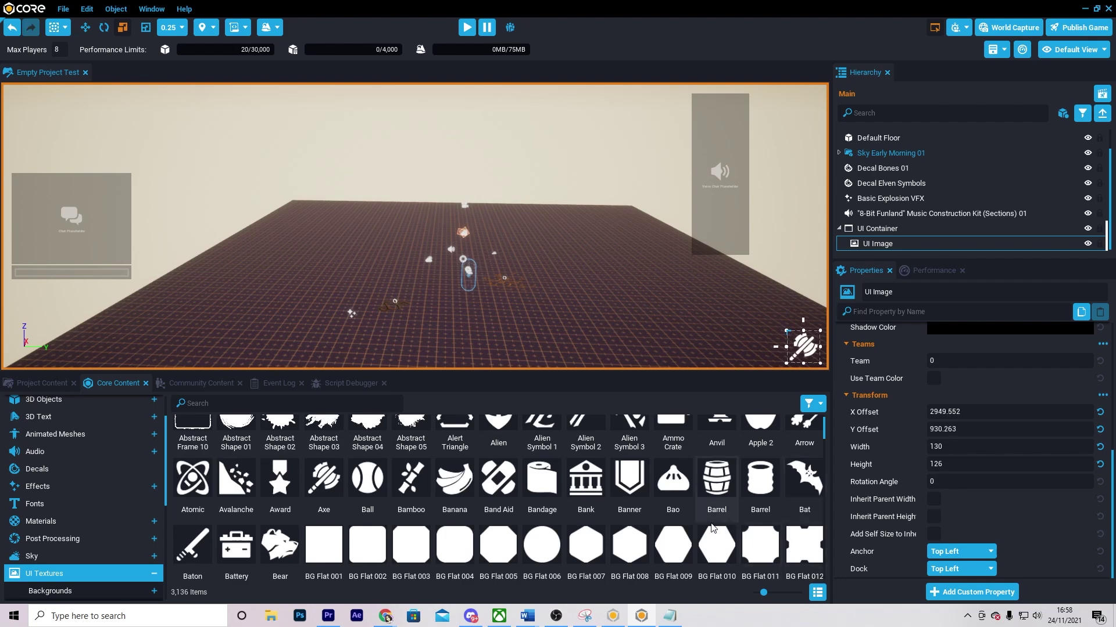
# Examine the ready-made Game Components, such as weapons, vehicles and doors, and the other Game Objects categories.
pyautogui.scroll(-5, 711, 528)
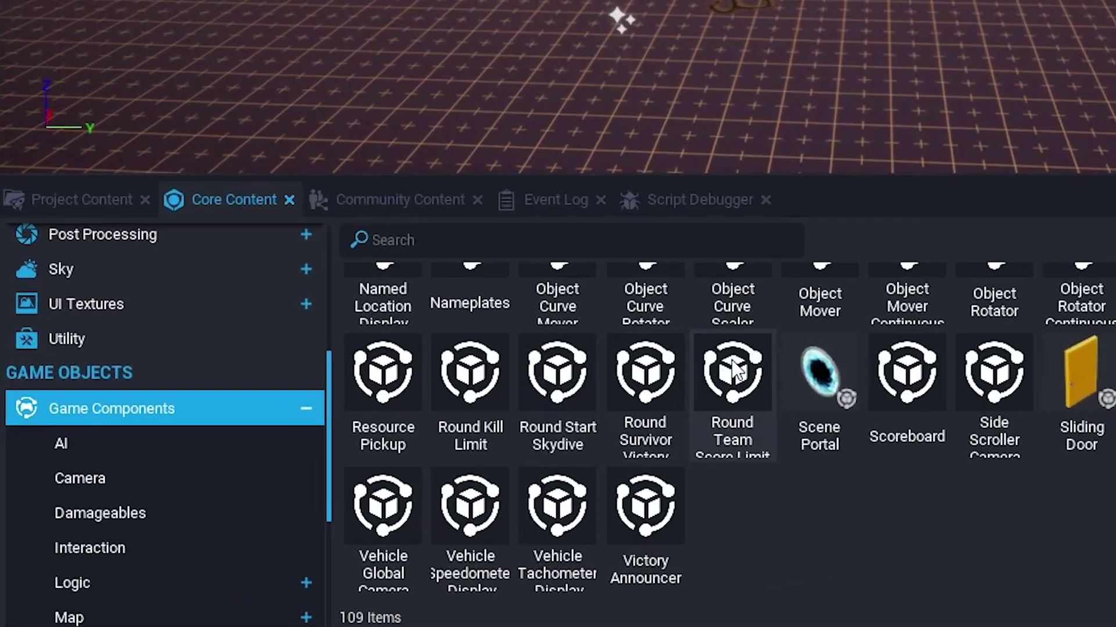
pyautogui.scroll(5, 733, 370)
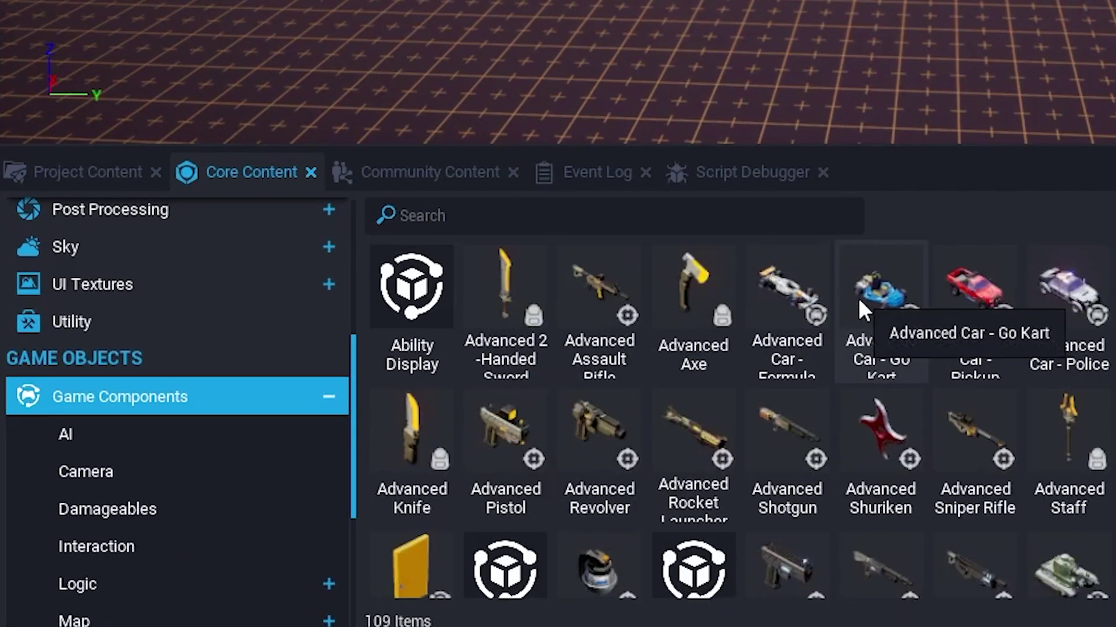
pyautogui.scroll(-3, 122, 467)
pyautogui.scroll(-3, 145, 488)
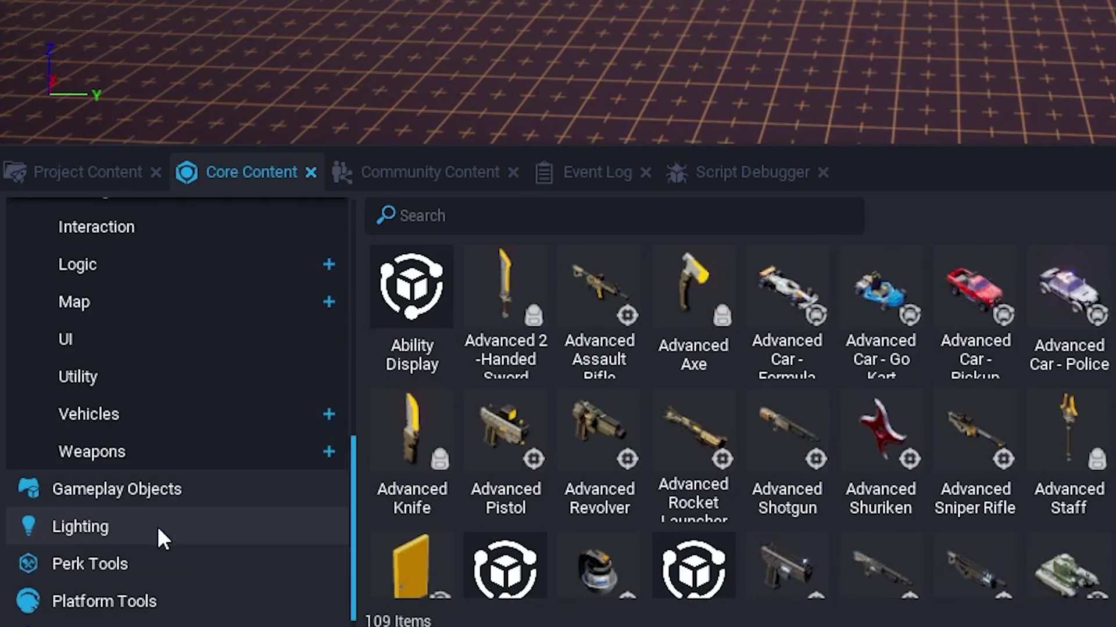
pyautogui.scroll(-2, 159, 529)
pyautogui.scroll(6, 164, 541)
pyautogui.scroll(-2, 866, 390)
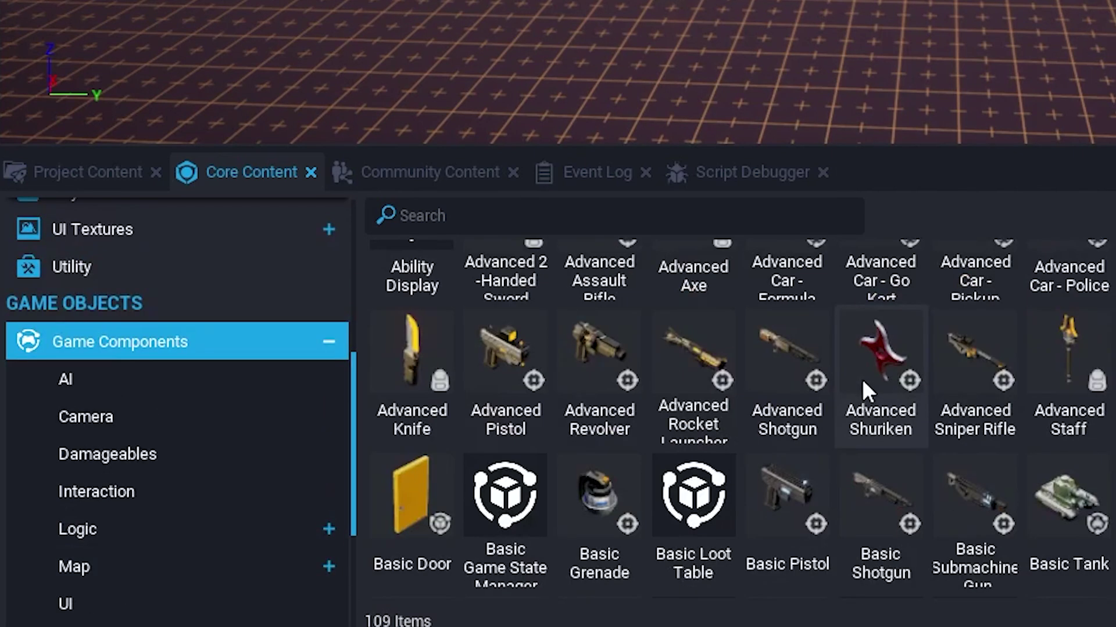
pyautogui.scroll(-5, 865, 391)
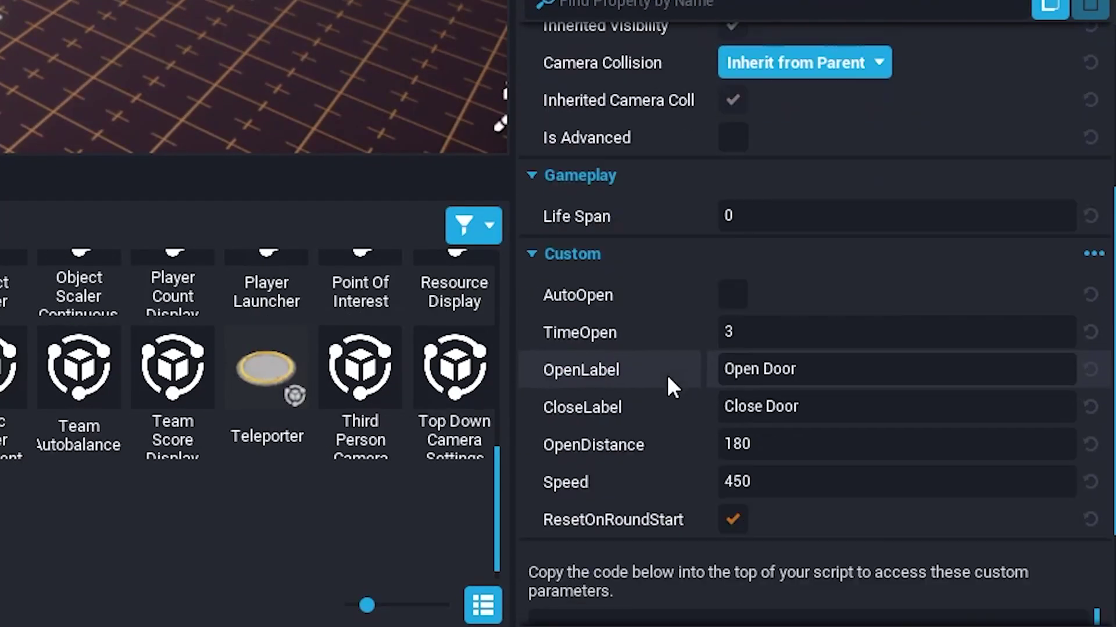
# Turn off AutoOpen in the door's custom properties and enter "Hello th" as its OpenLabel.
pyautogui.scroll(-2, 709, 233)
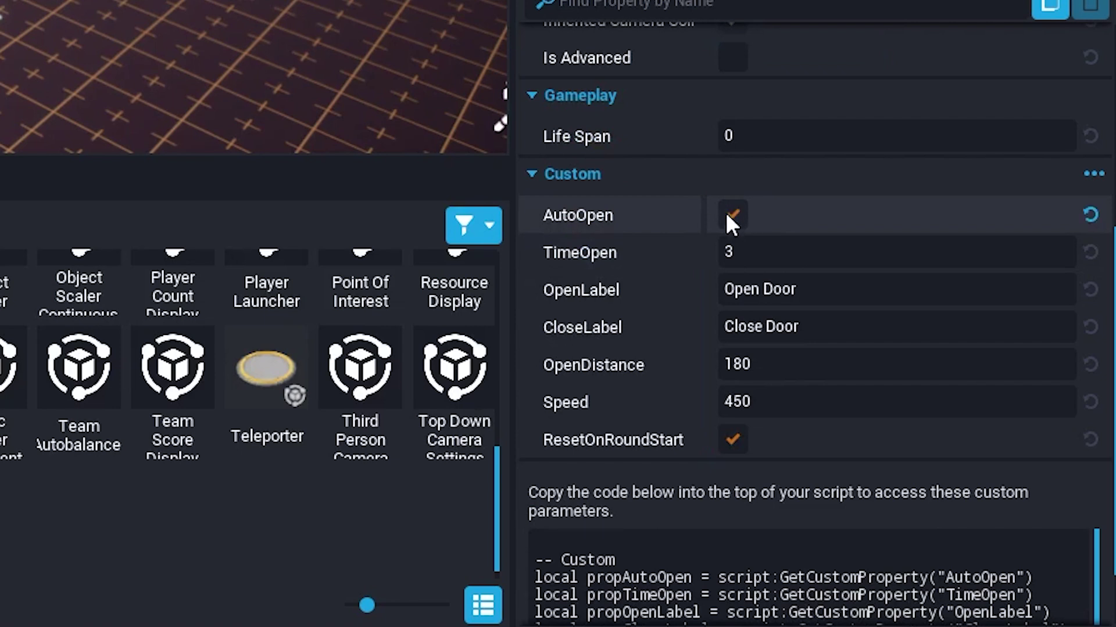
pyautogui.click(732, 215)
pyautogui.click(756, 251)
pyautogui.click(807, 278)
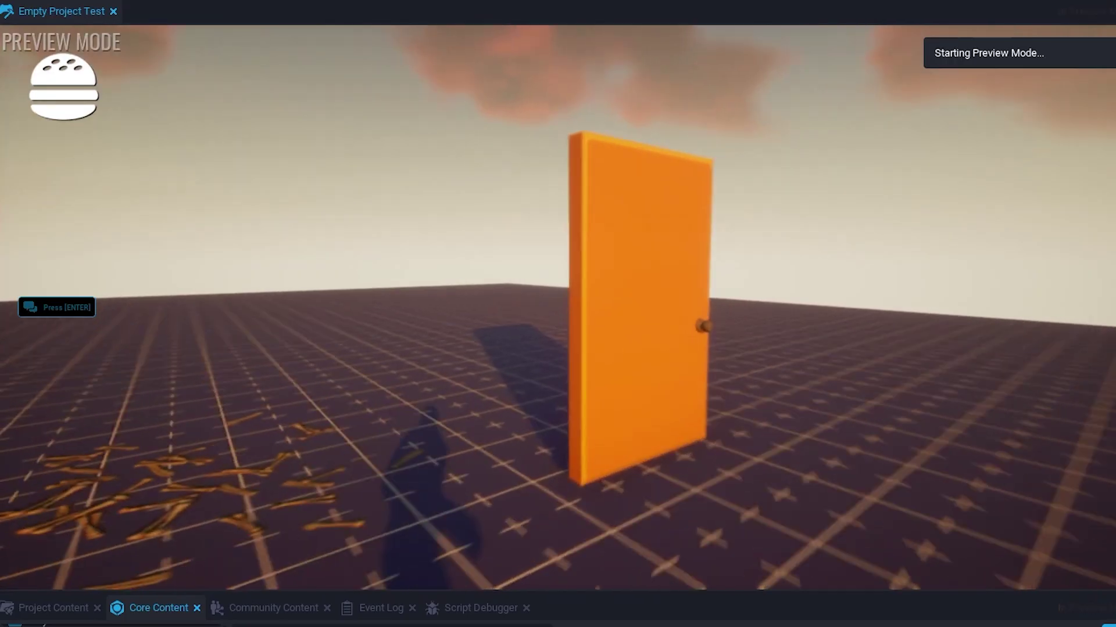
# Test the door in preview mode by walking up to it, opening it and moving around it.
pyautogui.press('w')
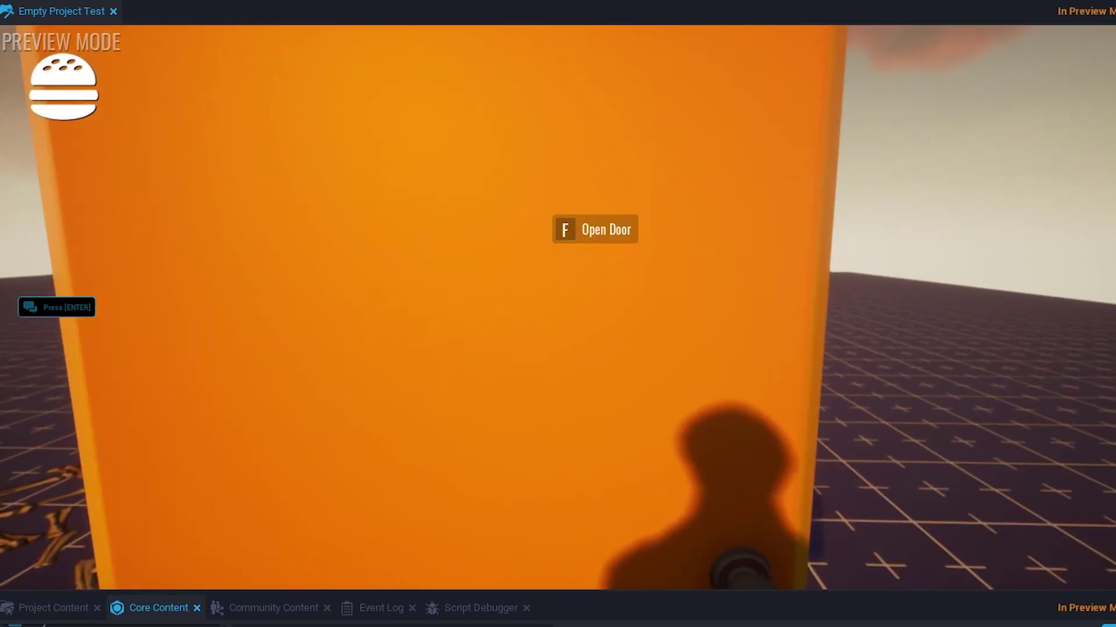
pyautogui.press('f')
pyautogui.press('s')
pyautogui.press('w')
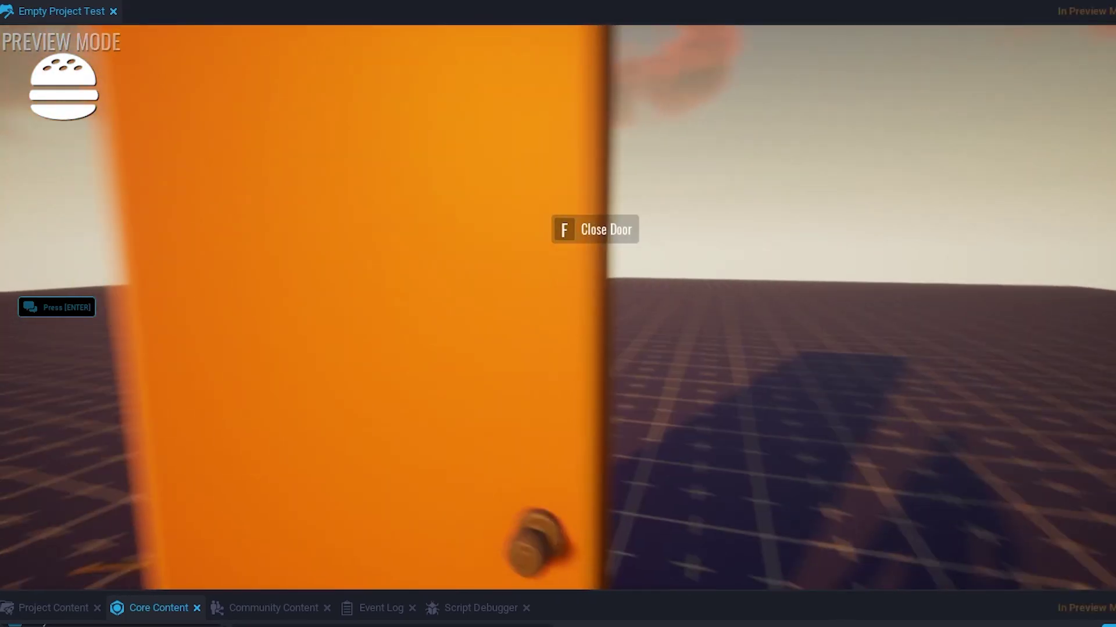
pyautogui.press('s')
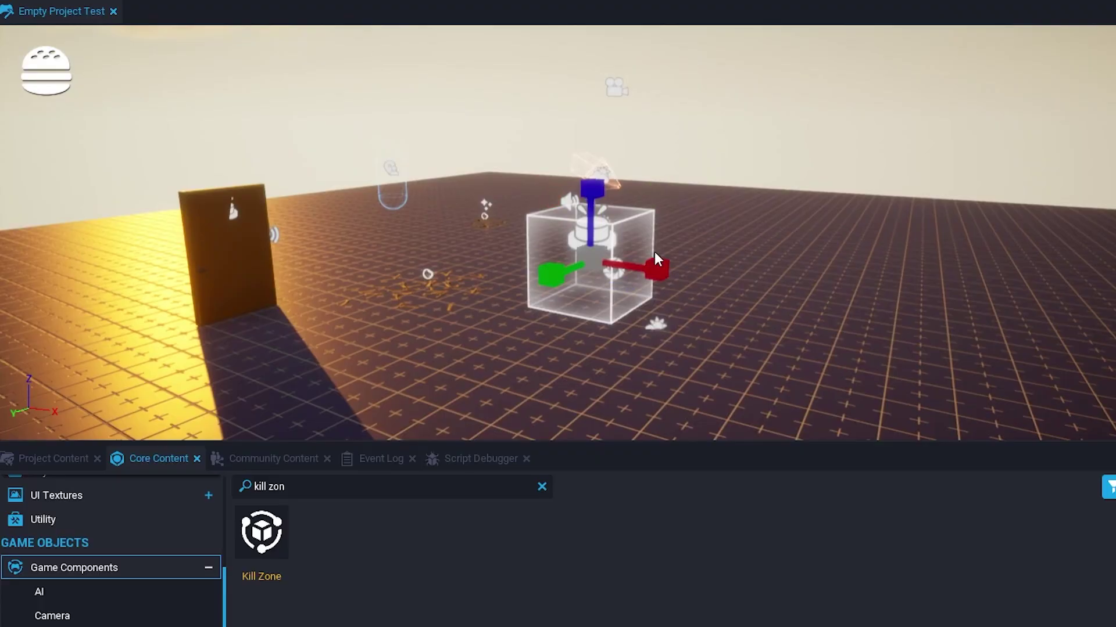
# Stretch the Kill Zone into a wide, flat box and lower it partly into the floor.
pyautogui.moveTo(550, 277); pyautogui.dragTo(365, 343)
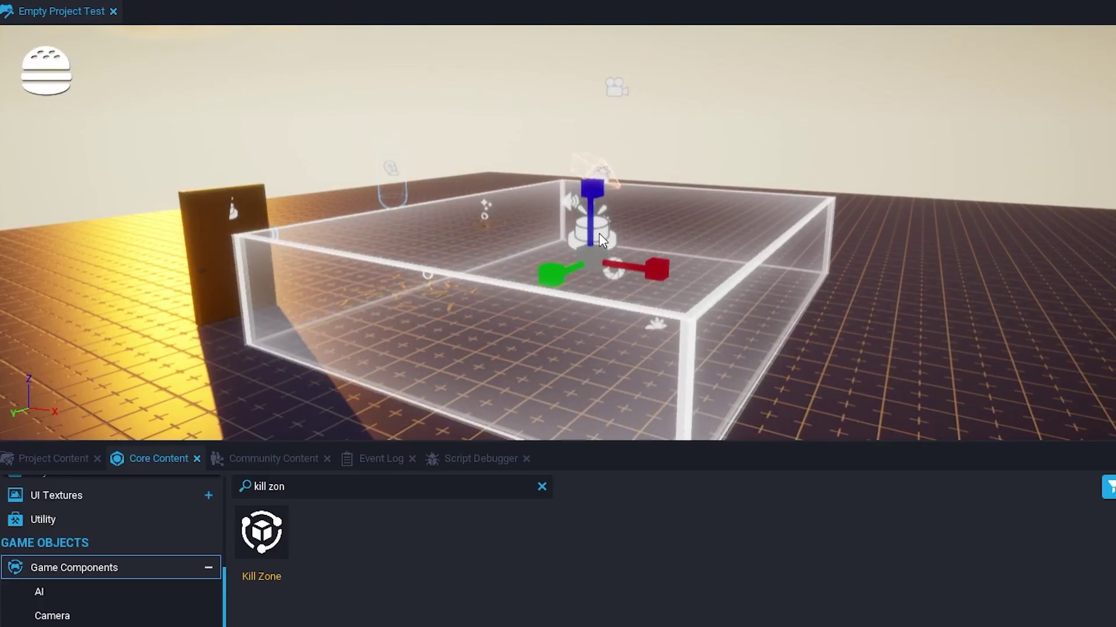
pyautogui.press('w')
pyautogui.moveTo(594, 191); pyautogui.dragTo(606, 299)
pyautogui.moveTo(700, 332); pyautogui.dragTo(699, 407, button='right')
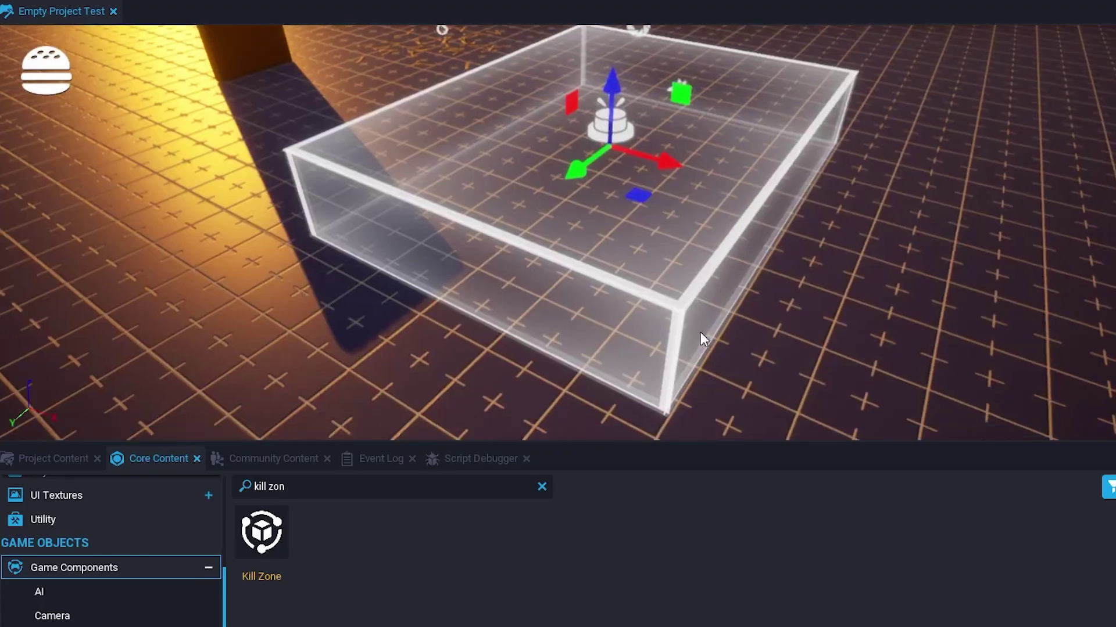
pyautogui.moveTo(611, 106); pyautogui.dragTo(618, 222)
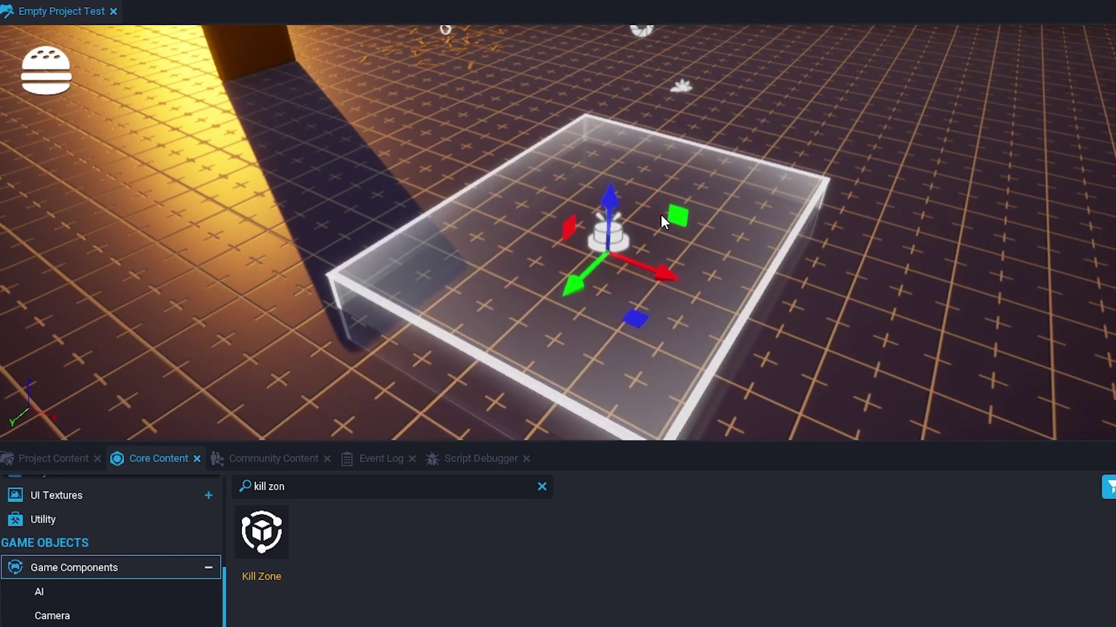
pyautogui.press('s')
pyautogui.moveTo(660, 215); pyautogui.dragTo(725, 163, button='right')
pyautogui.moveTo(714, 391); pyautogui.dragTo(383, 325)
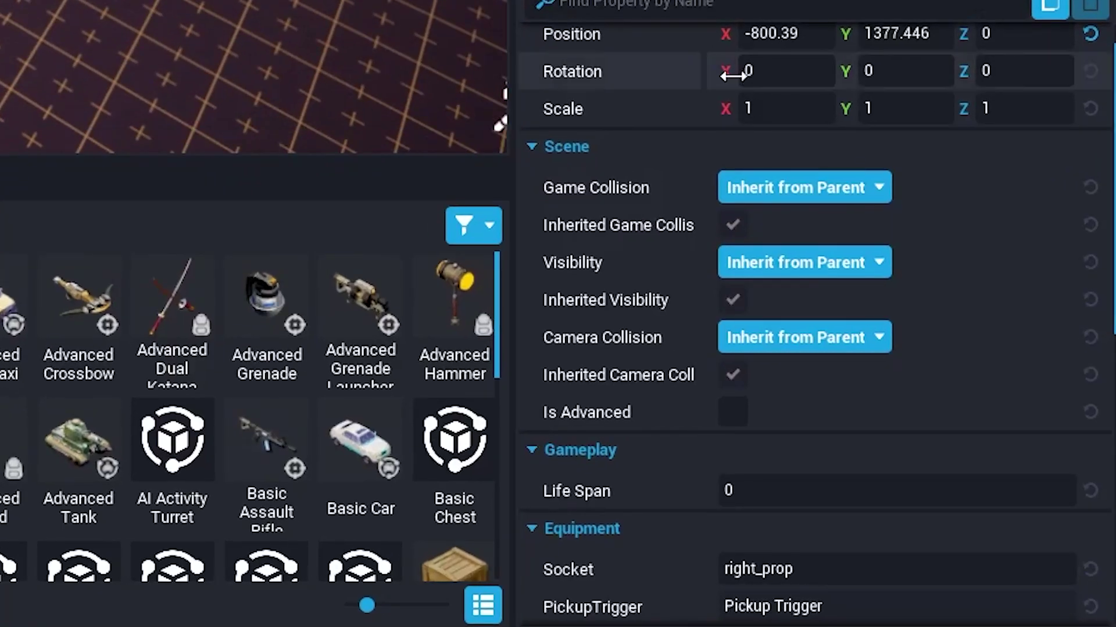
# Review the placed hammer's Equipment and Custom properties, including stance, impact effects, swing sound and hit sphere.
pyautogui.scroll(-5, 750, 158)
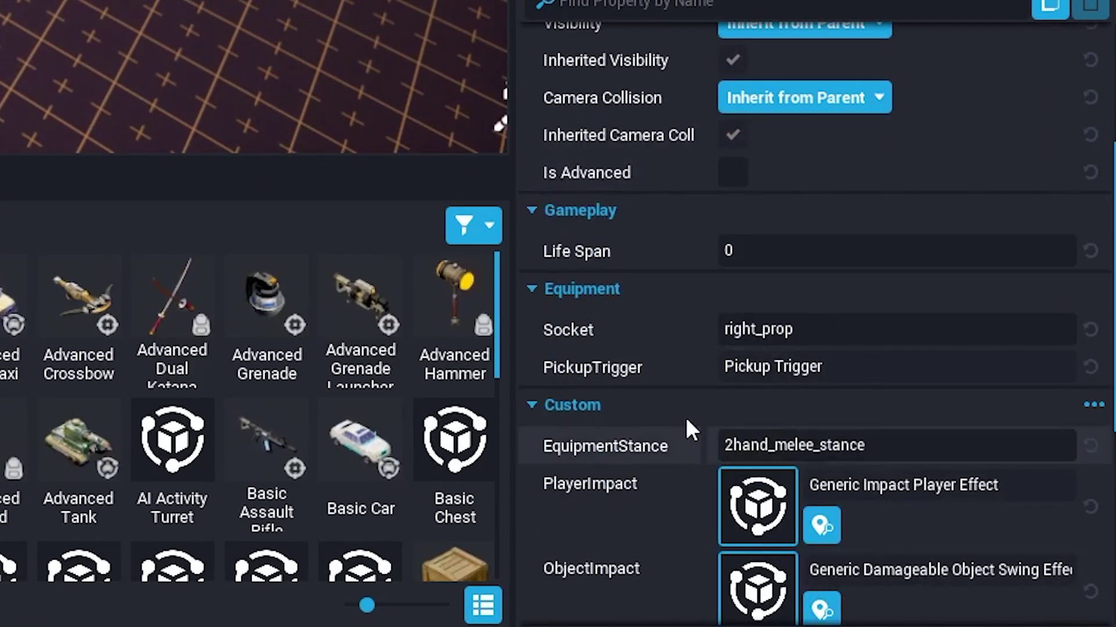
pyautogui.scroll(-8, 680, 407)
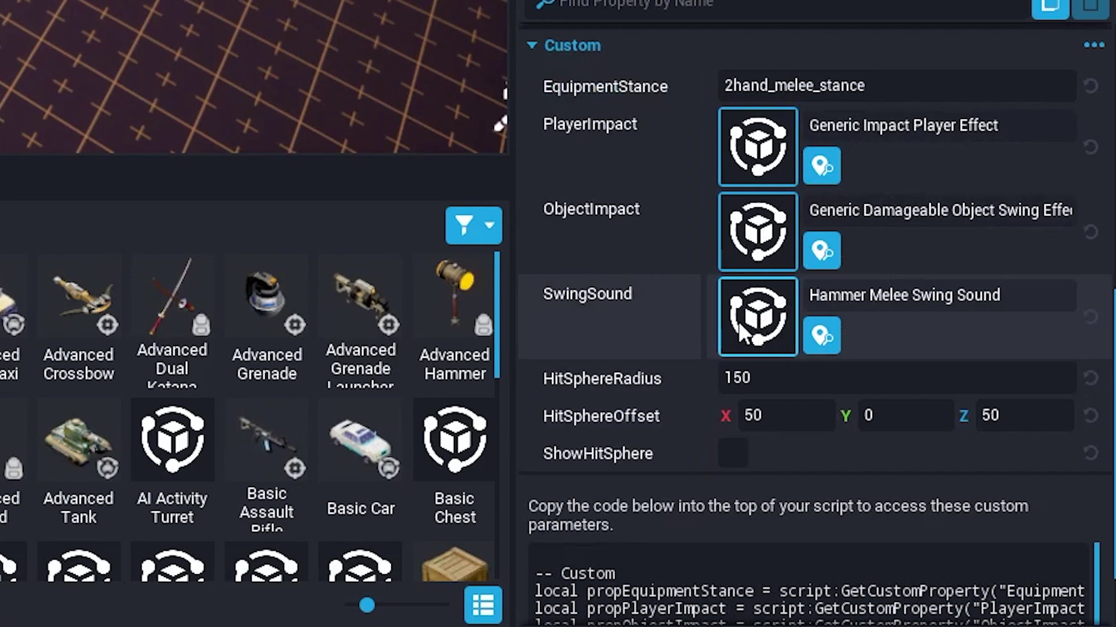
pyautogui.scroll(-3, 686, 319)
pyautogui.scroll(10, 733, 107)
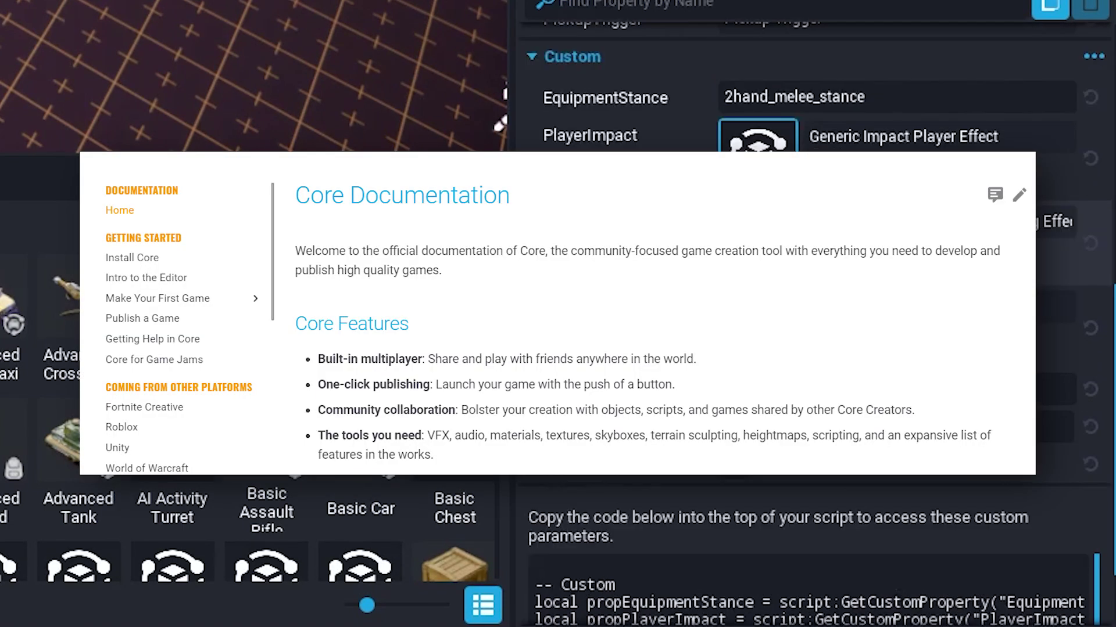
pyautogui.scroll(3, 813, 314)
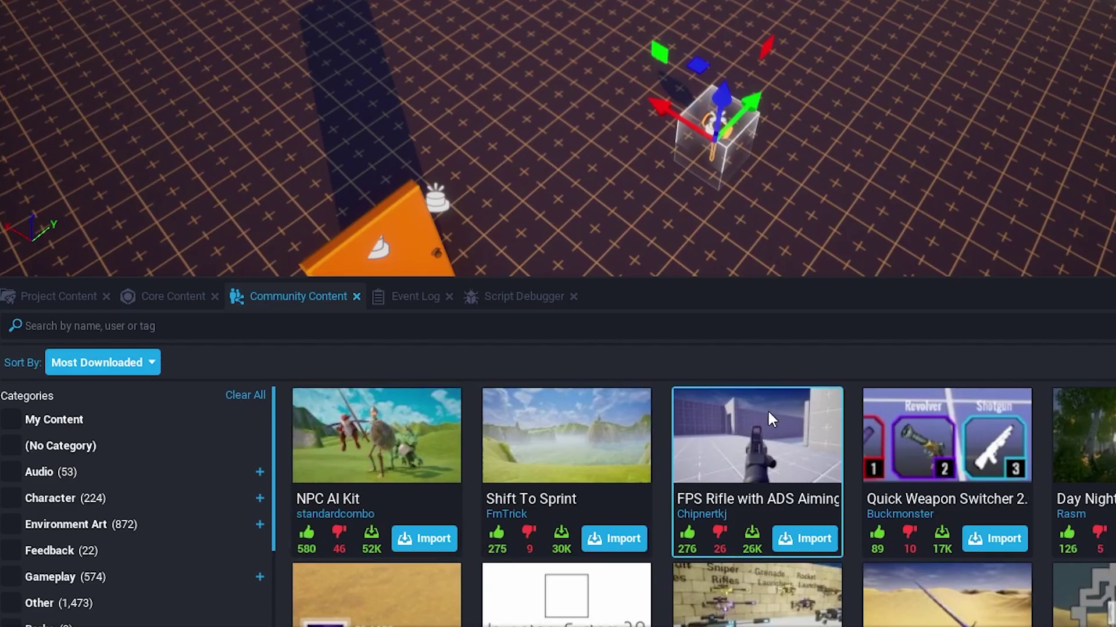
# Find the FPS Meter among the most downloaded Community Content and import its latest version into Core Content.
pyautogui.scroll(-2, 842, 413)
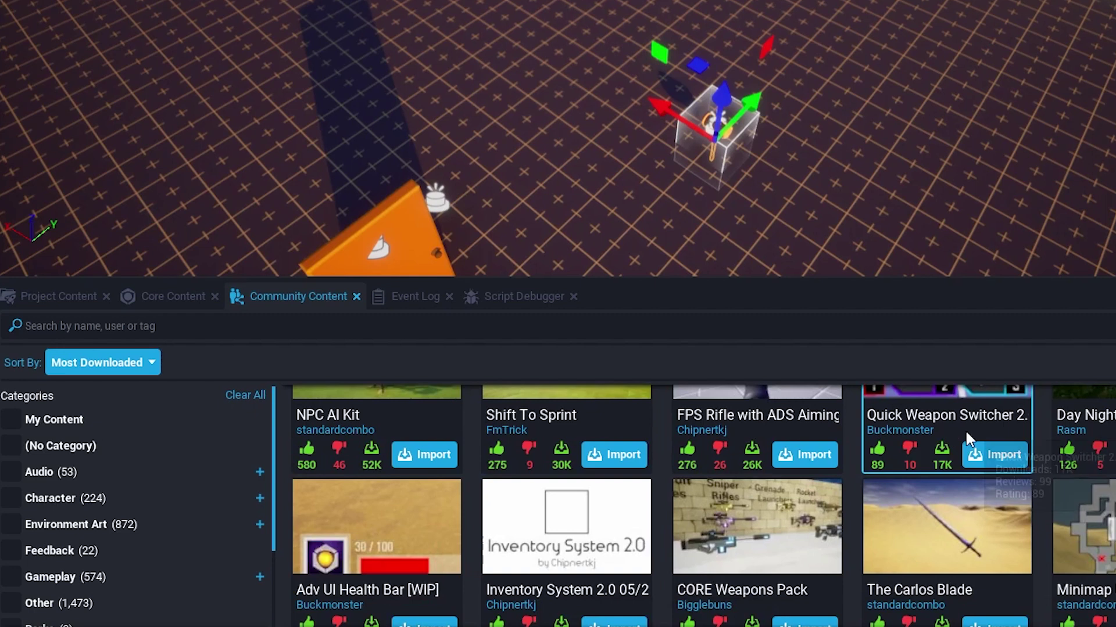
pyautogui.scroll(-2, 1083, 430)
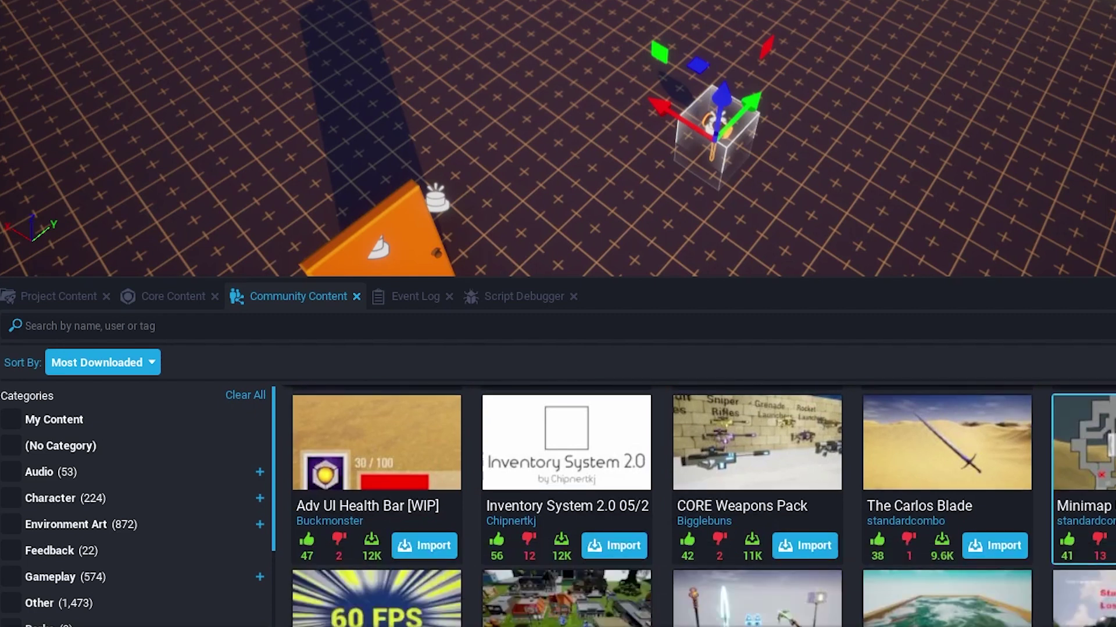
pyautogui.scroll(-3, 1084, 430)
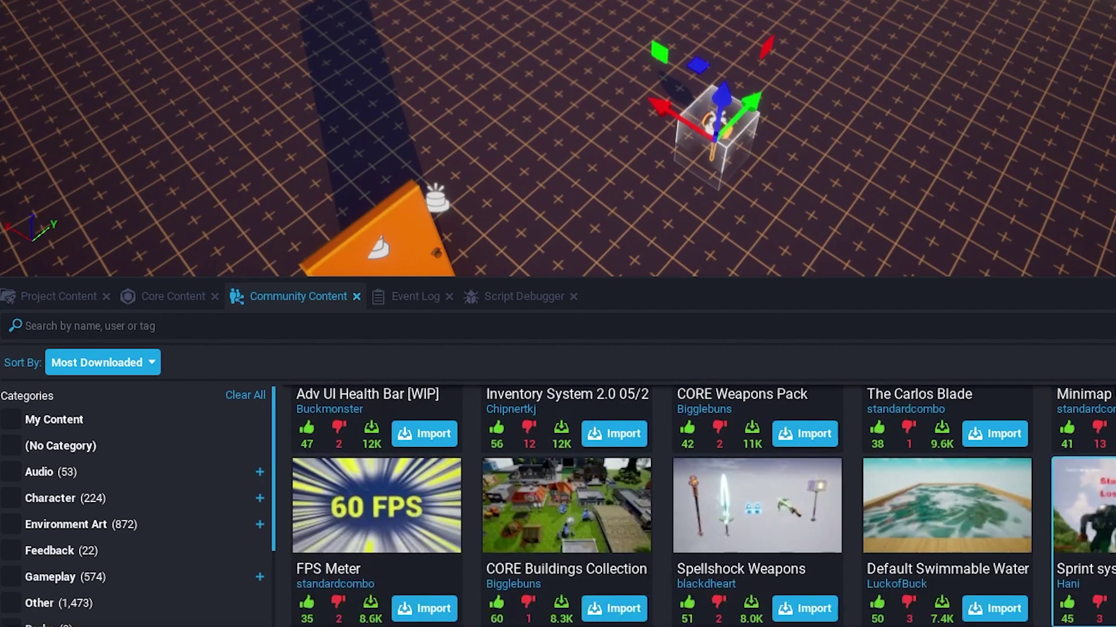
pyautogui.scroll(-2, 1083, 465)
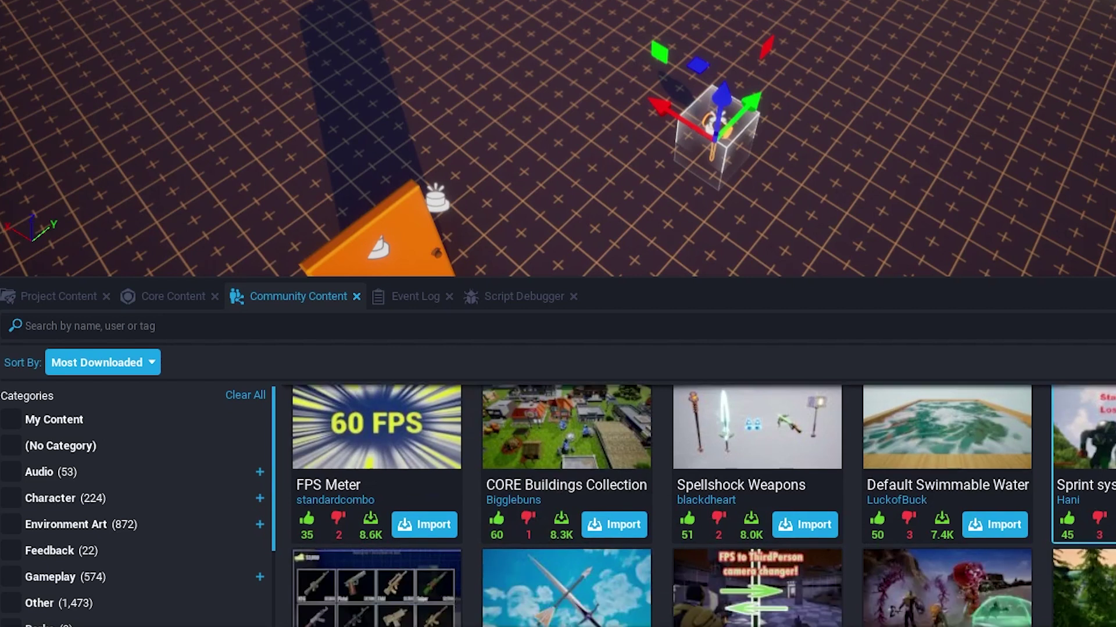
pyautogui.scroll(-2, 1083, 465)
pyautogui.scroll(4, 1084, 464)
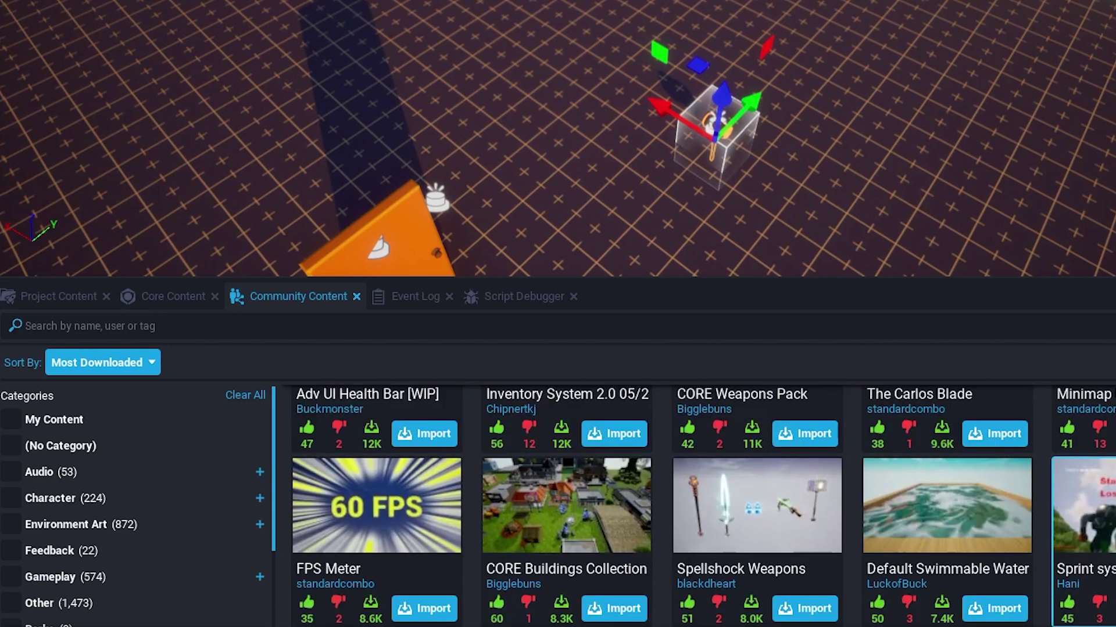
pyautogui.scroll(-2, 1083, 465)
pyautogui.click(424, 525)
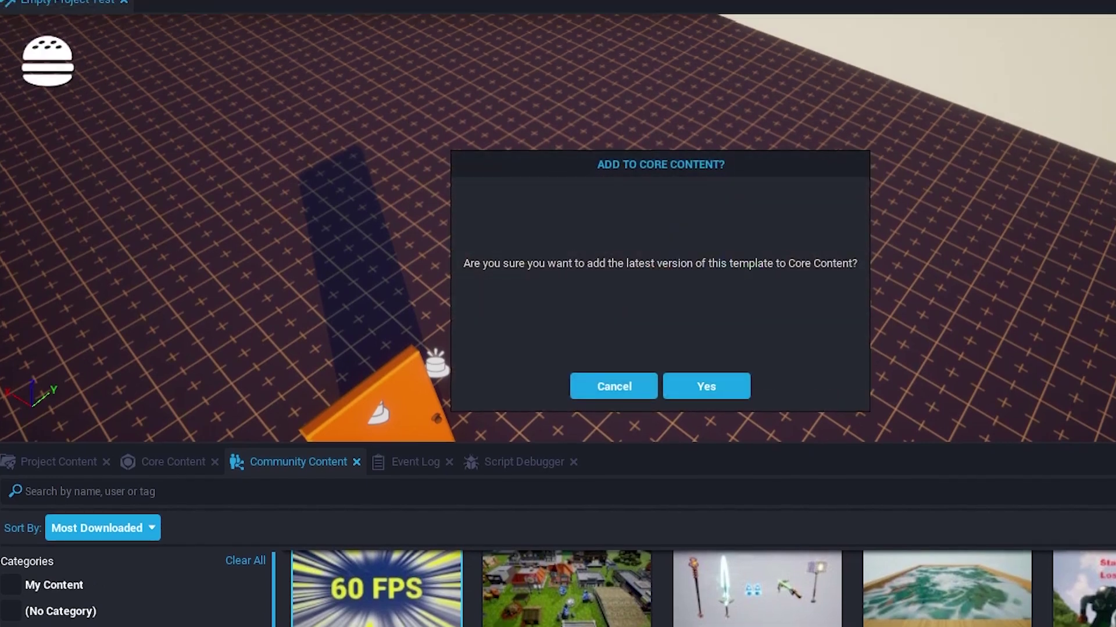
pyautogui.click(710, 383)
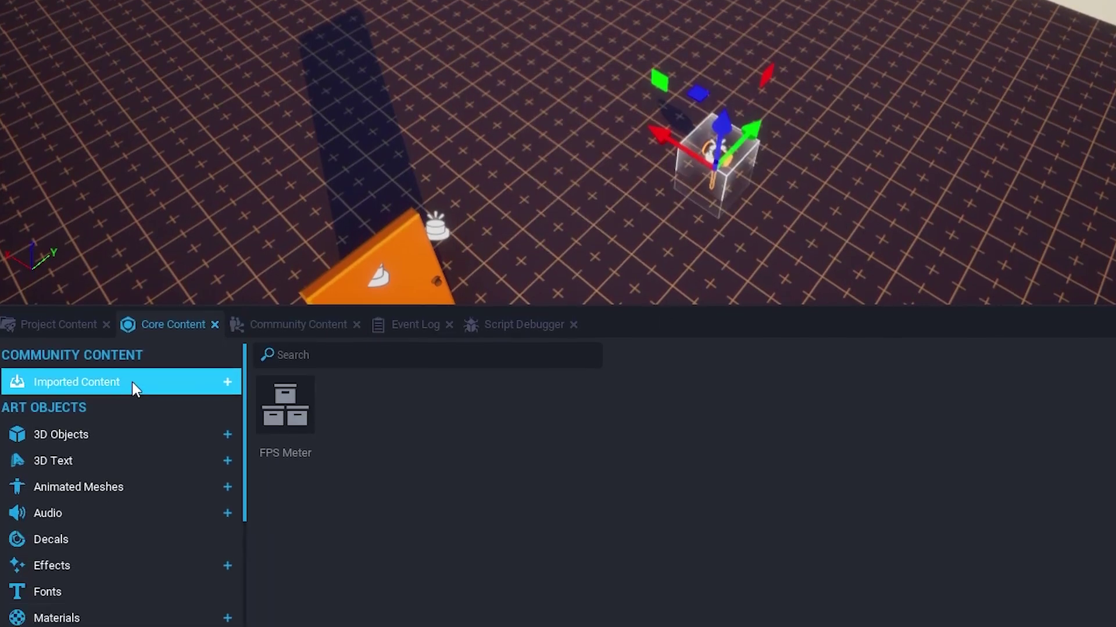
# Add the FPSMeter template from the imported FPS Meter content to the scene and expand it in the hierarchy.
pyautogui.click(228, 381)
pyautogui.moveTo(285, 386); pyautogui.dragTo(929, 40)
pyautogui.moveTo(1000, 15); pyautogui.dragTo(1021, 96, button='right')
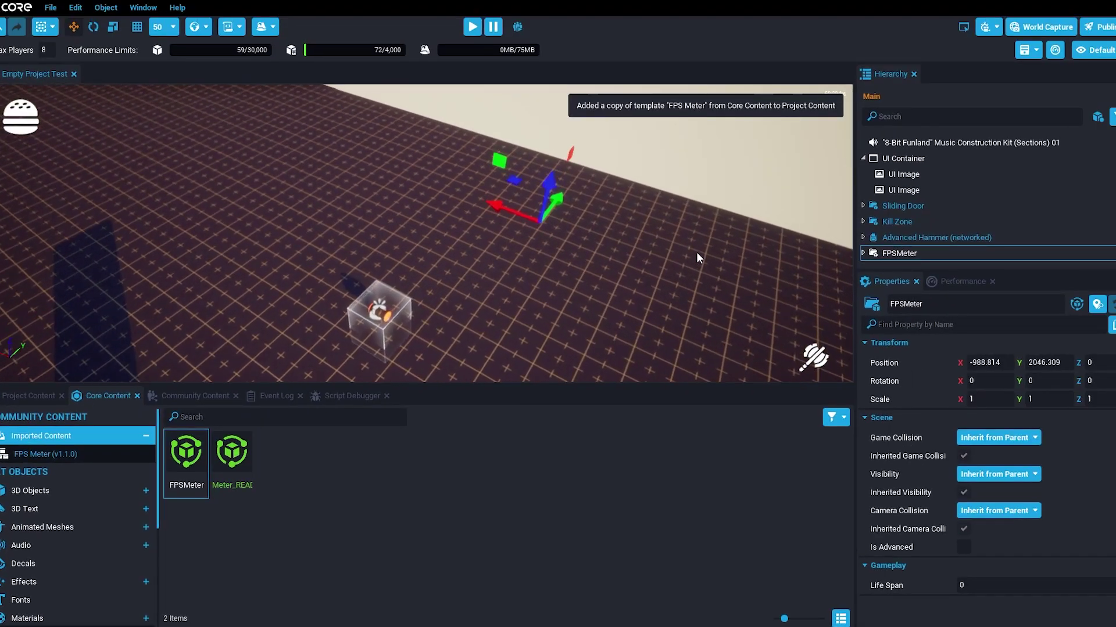
pyautogui.moveTo(697, 253); pyautogui.dragTo(486, 211, button='right')
pyautogui.click(864, 254)
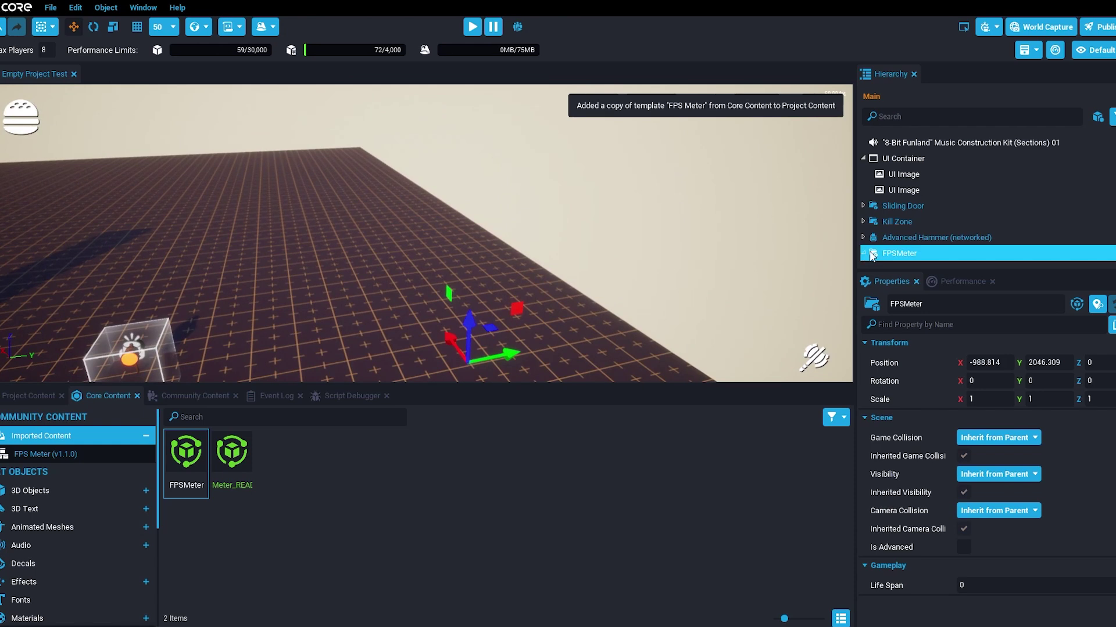
# Examine the FPSMeter's contents, from the server and client scripts down to the UI Container and its UI Text Box.
pyautogui.click(897, 236)
pyautogui.click(868, 254)
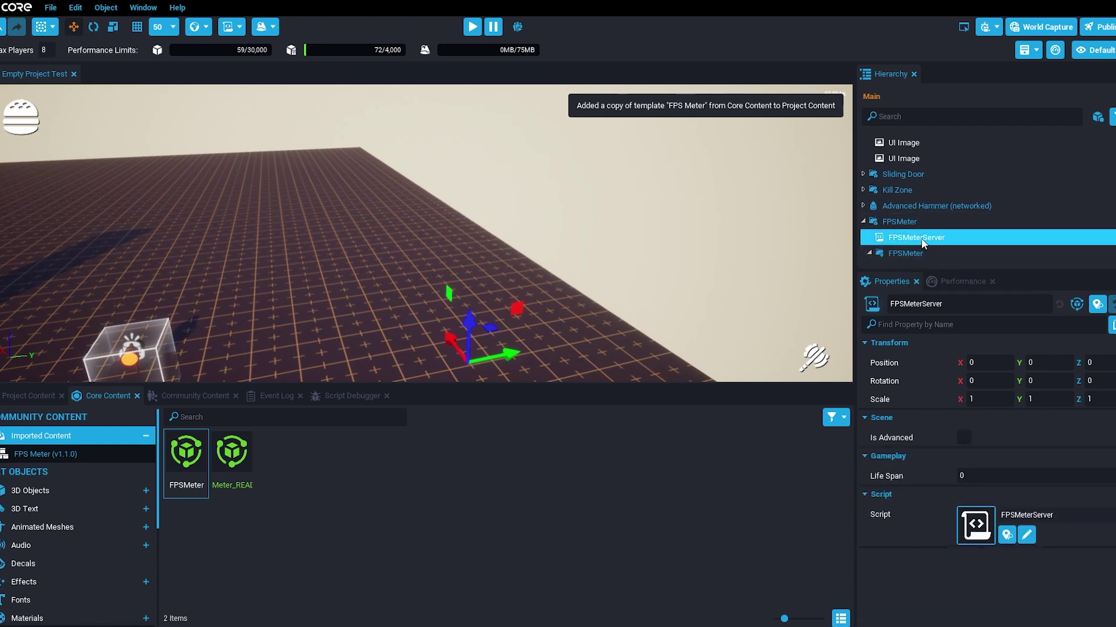
pyautogui.scroll(-2, 922, 239)
pyautogui.click(936, 239)
pyautogui.click(894, 254)
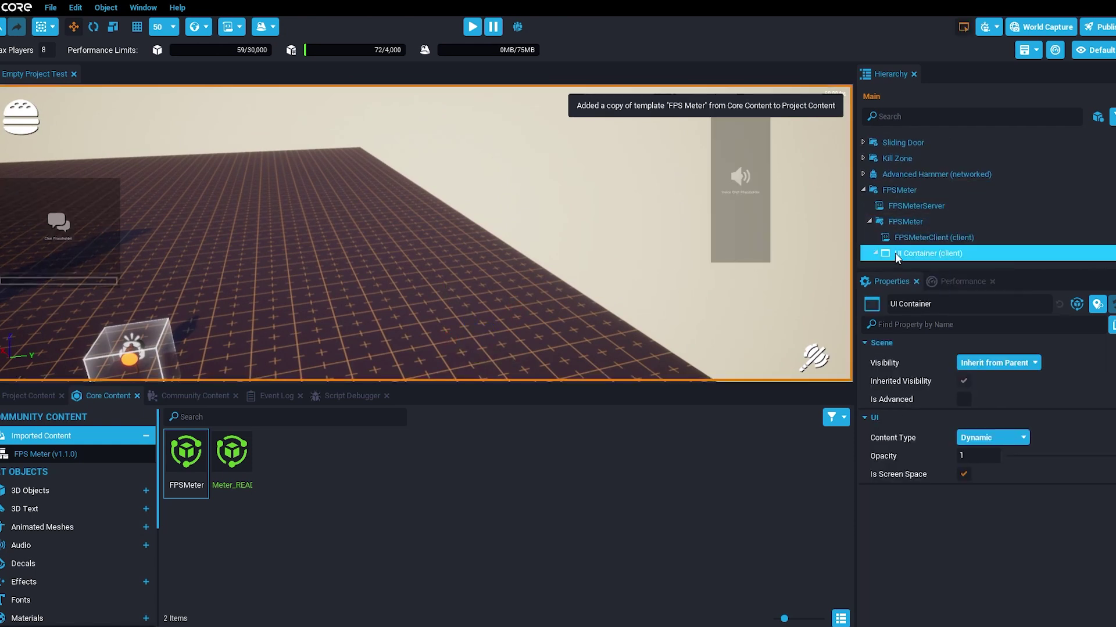
pyautogui.scroll(-1, 920, 249)
pyautogui.click(920, 252)
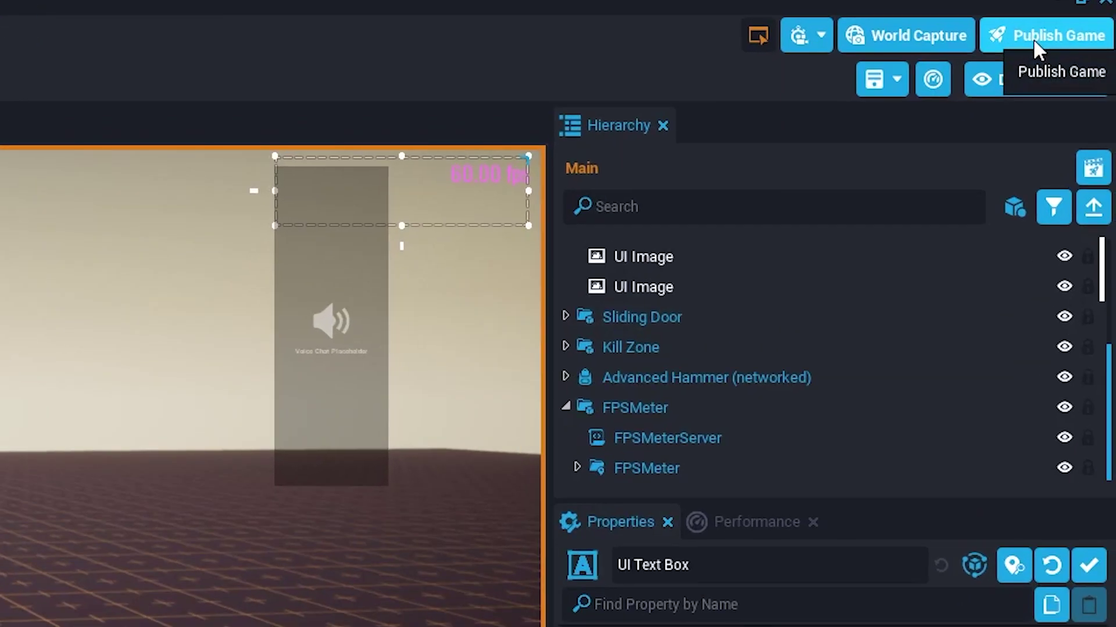
# Publish the game as Unlisted with the summary "this is a test project" and the release notes "this is a test".
pyautogui.click(1033, 37)
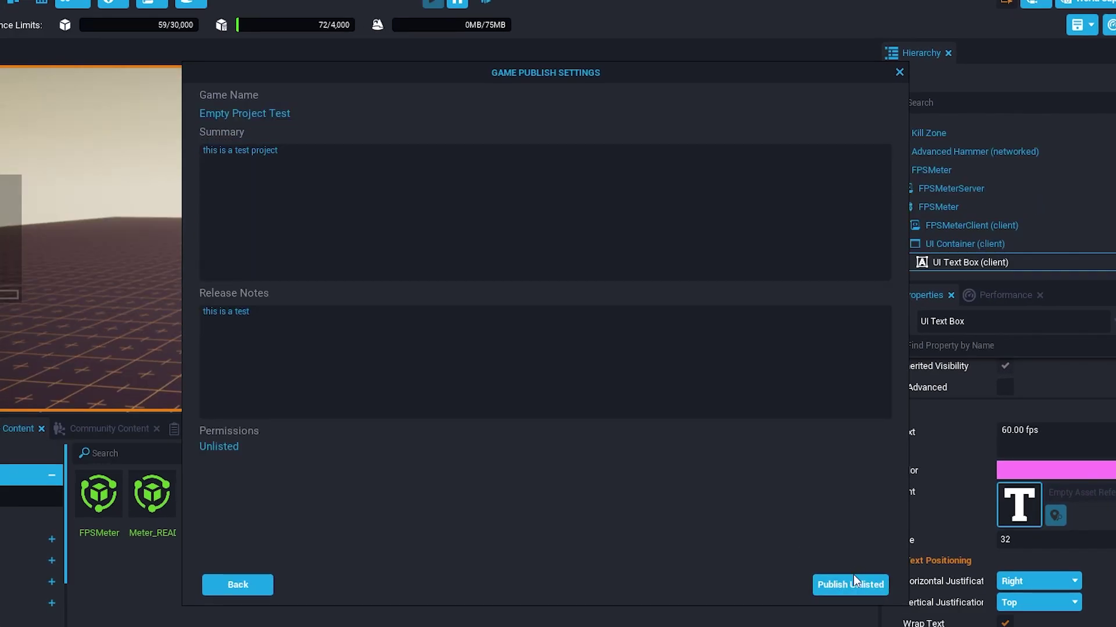
pyautogui.click(859, 585)
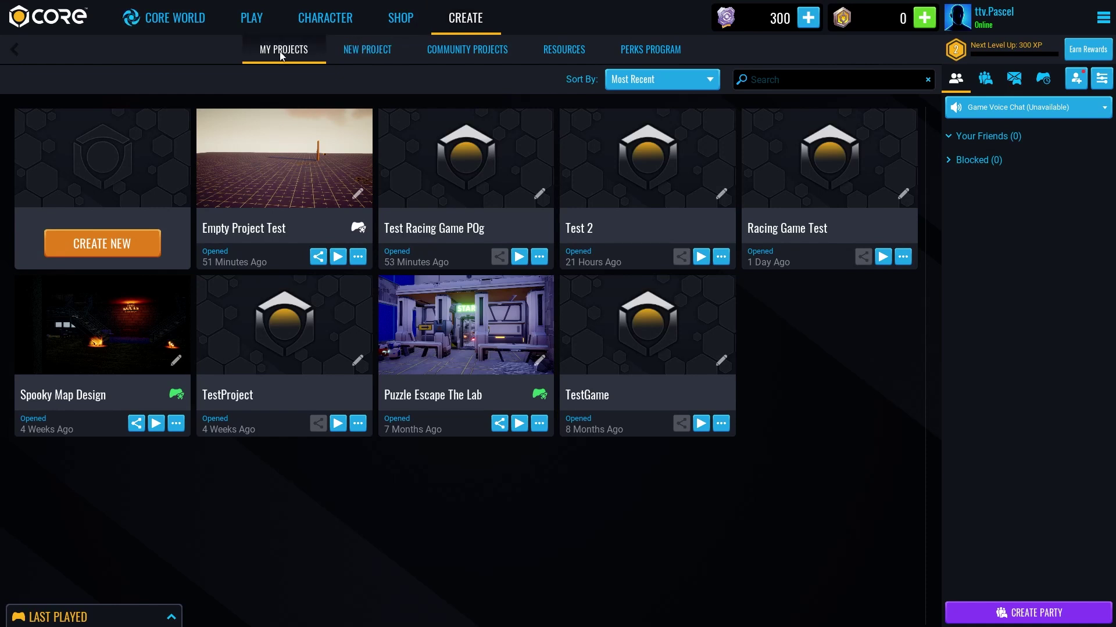
# Play Empty Project Test from My Projects, walk past the door to the Advanced Hammer and equip it.
pyautogui.click(338, 256)
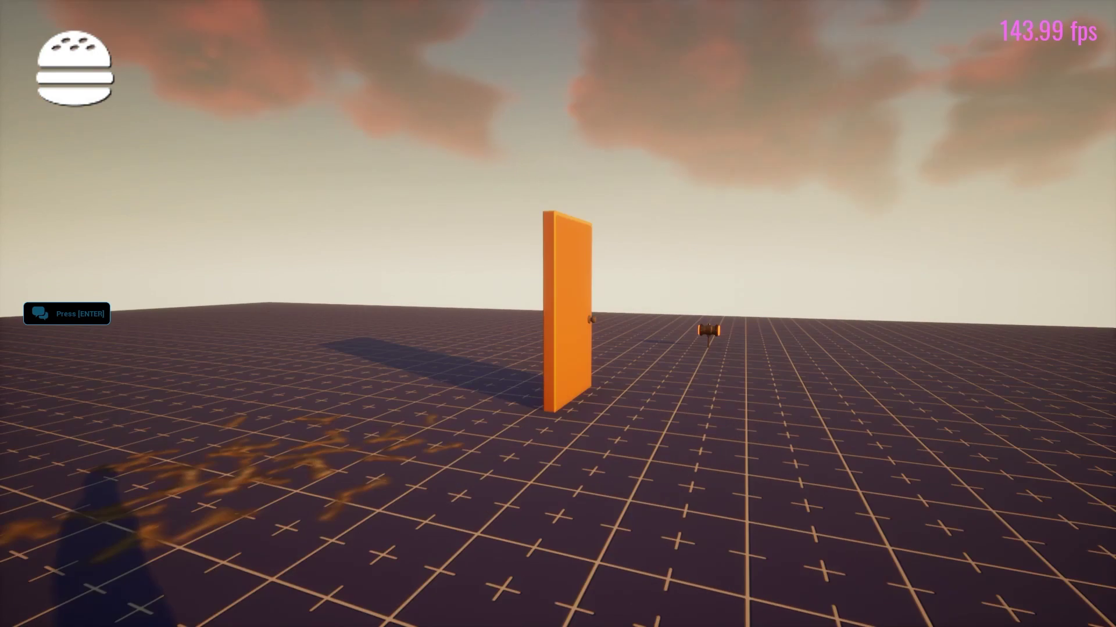
pyautogui.press('d')
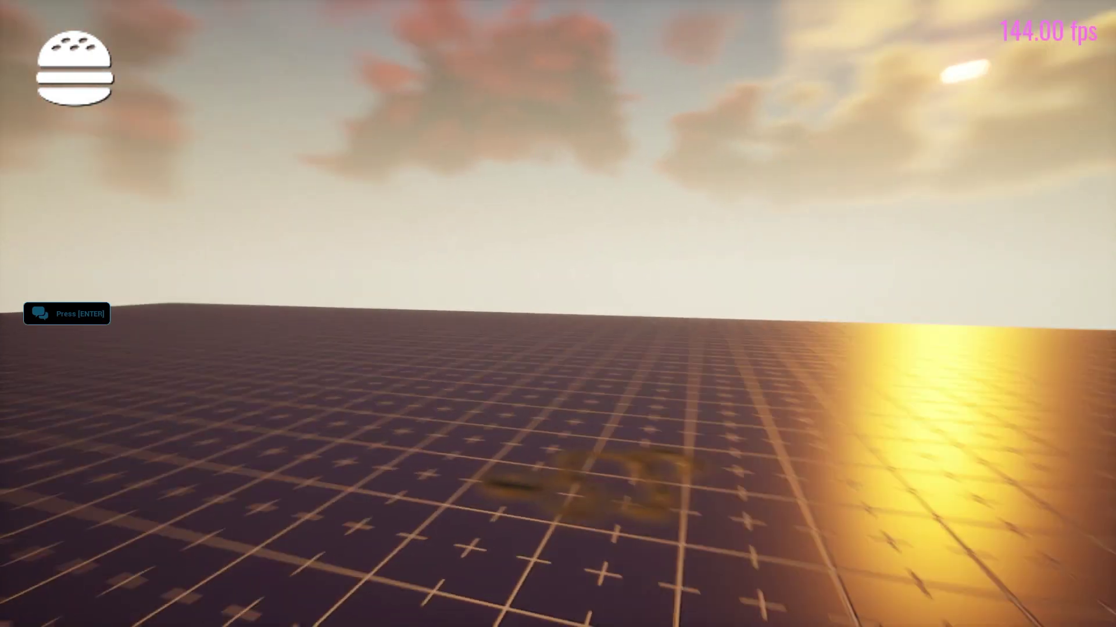
pyautogui.press('w')
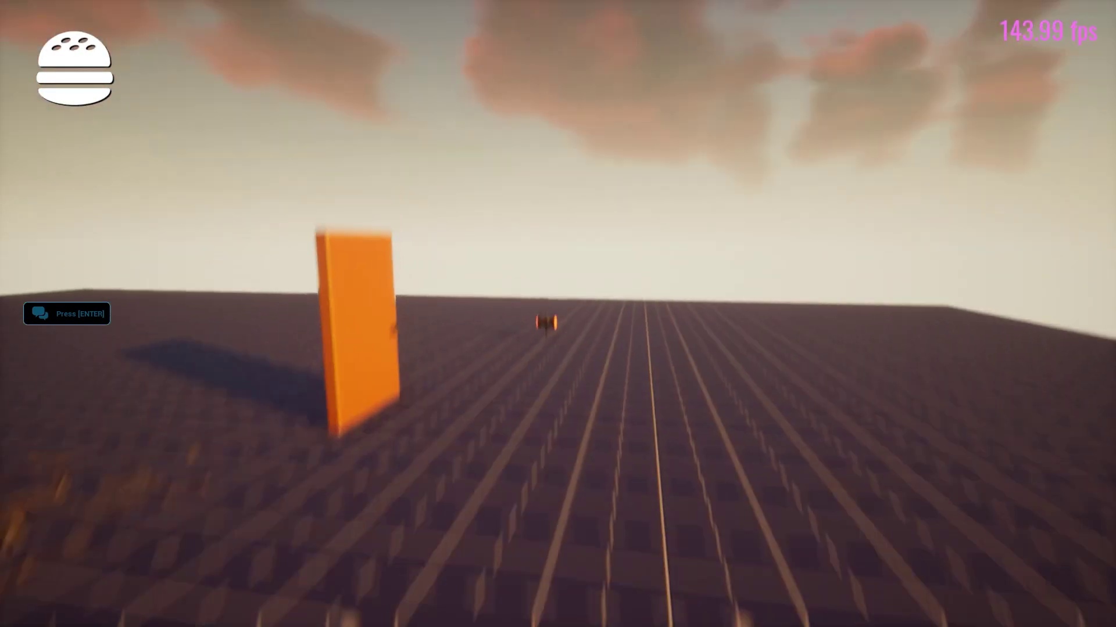
pyautogui.press('w')
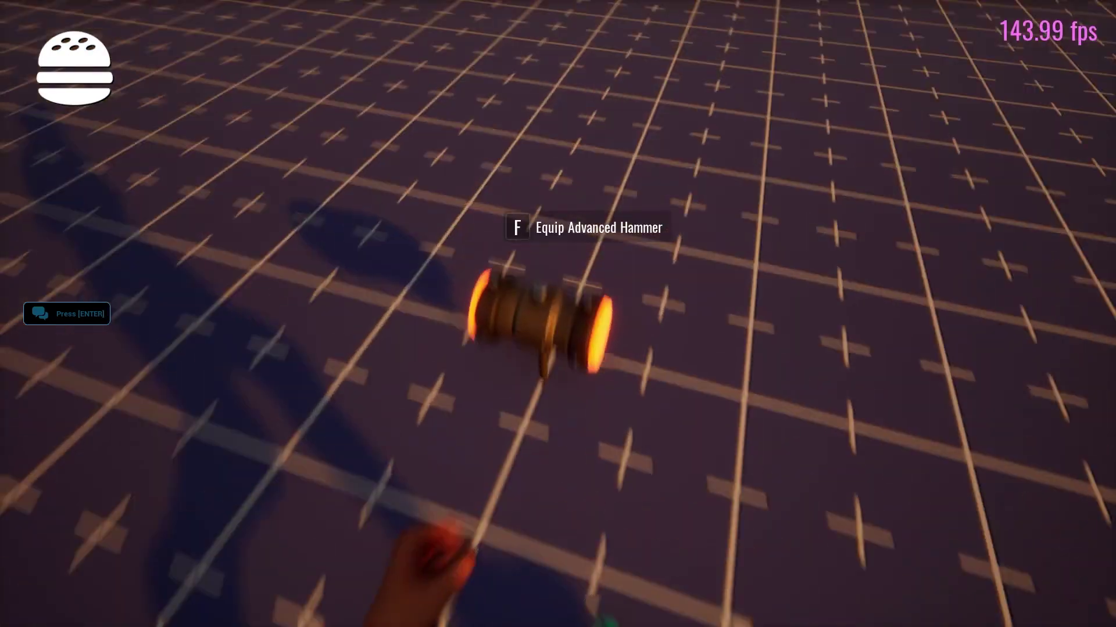
pyautogui.press('f')
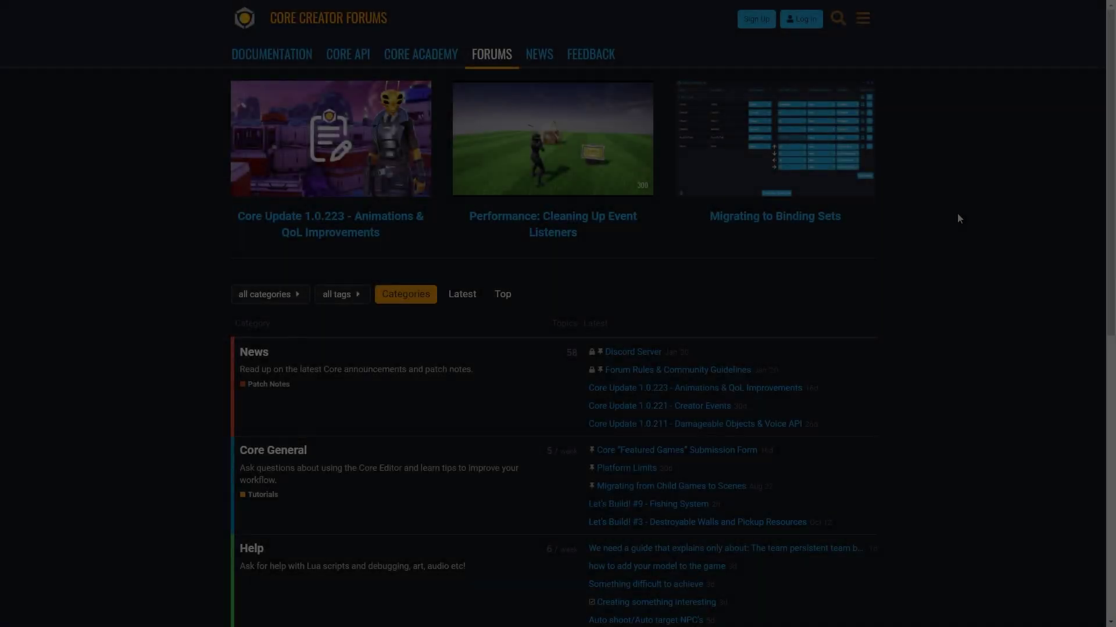
# Browse the Core documentation home page and the Core Creator Forums categories, and read through the Help category's topics.
pyautogui.scroll(-2, 957, 219)
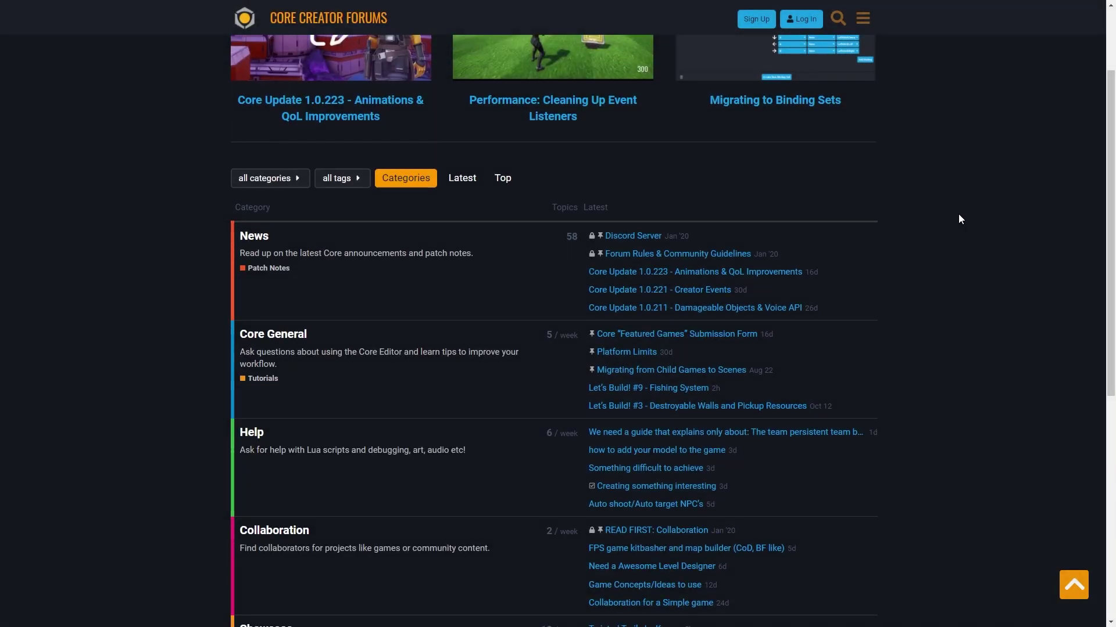
pyautogui.scroll(-2, 959, 219)
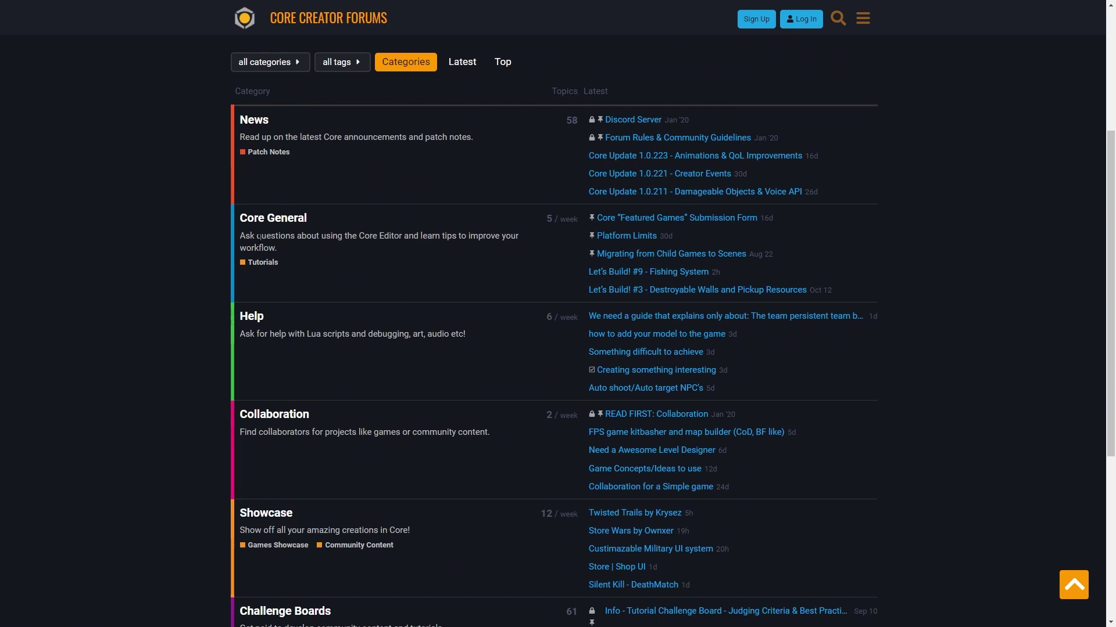
pyautogui.click(251, 316)
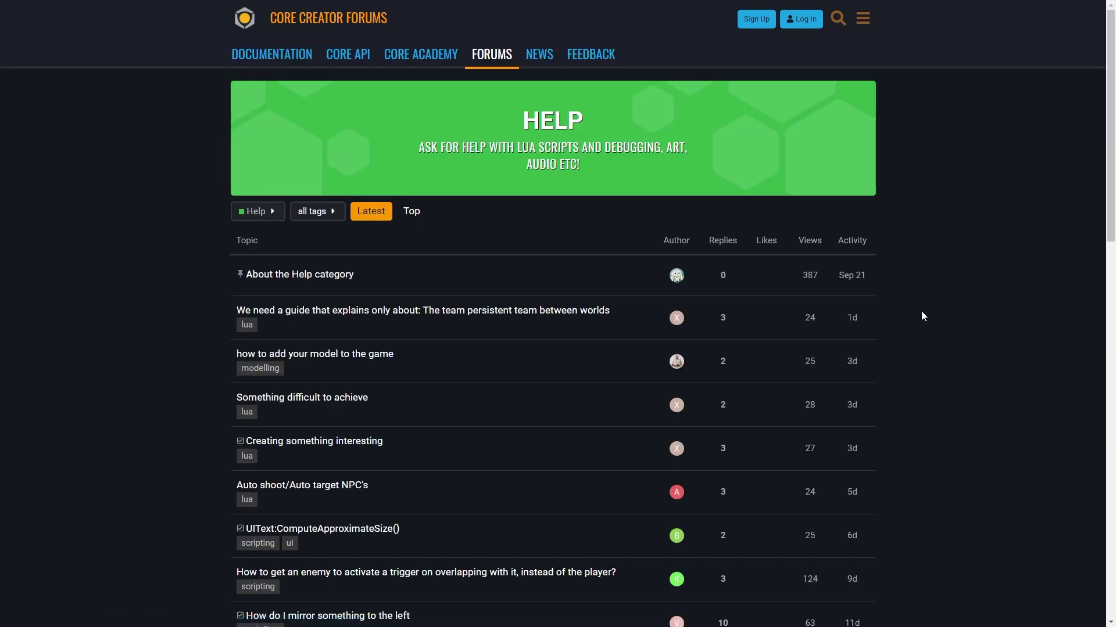
pyautogui.scroll(-2, 921, 312)
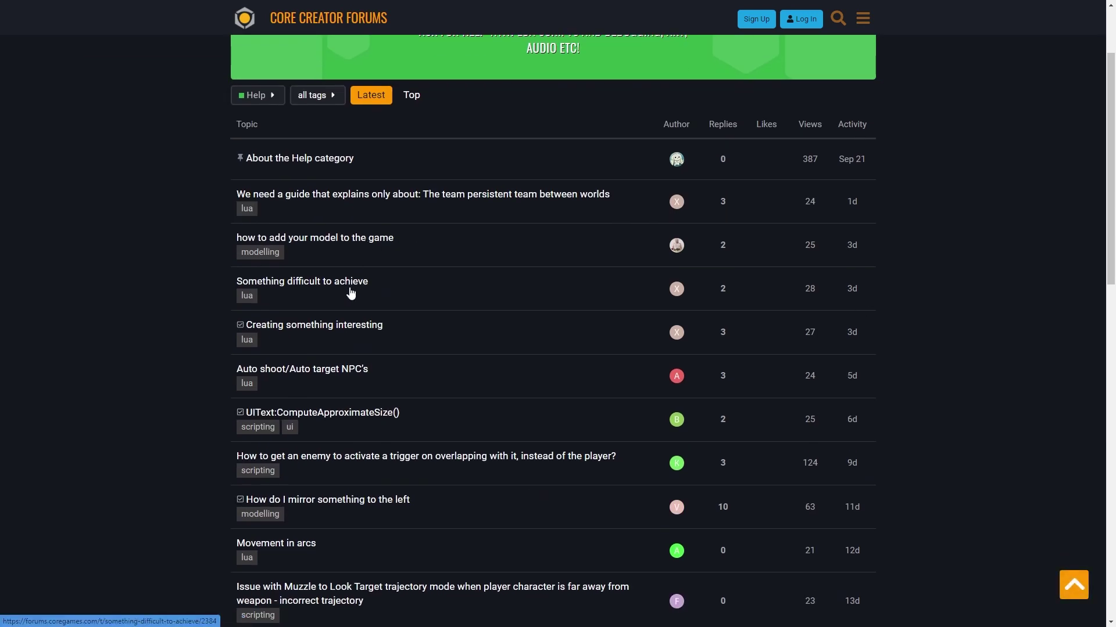
pyautogui.scroll(-8, 362, 310)
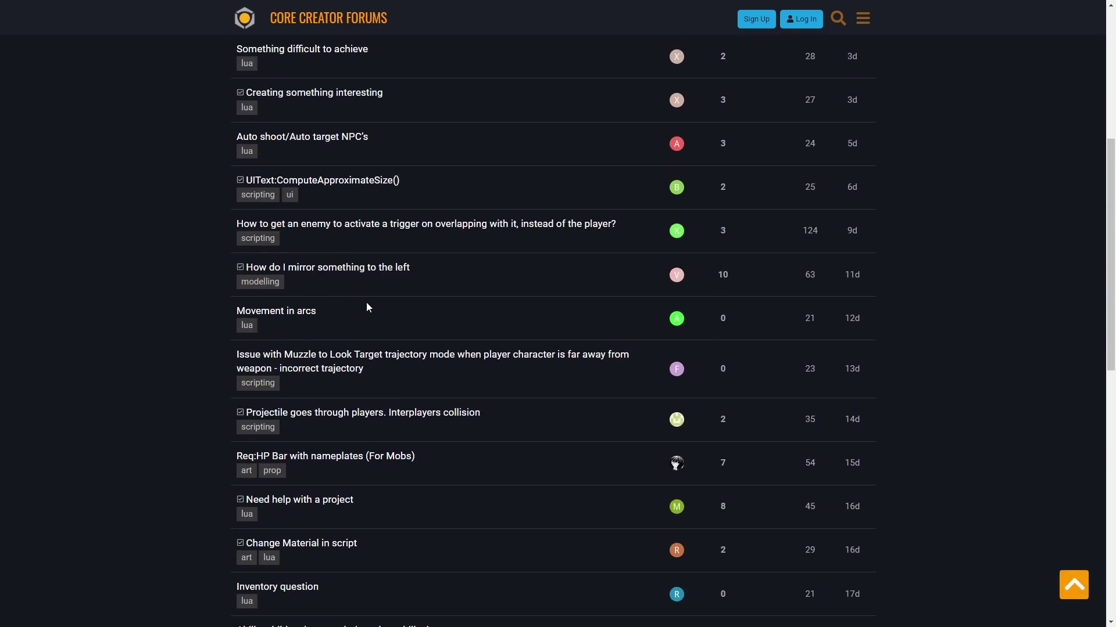
pyautogui.scroll(-3, 490, 317)
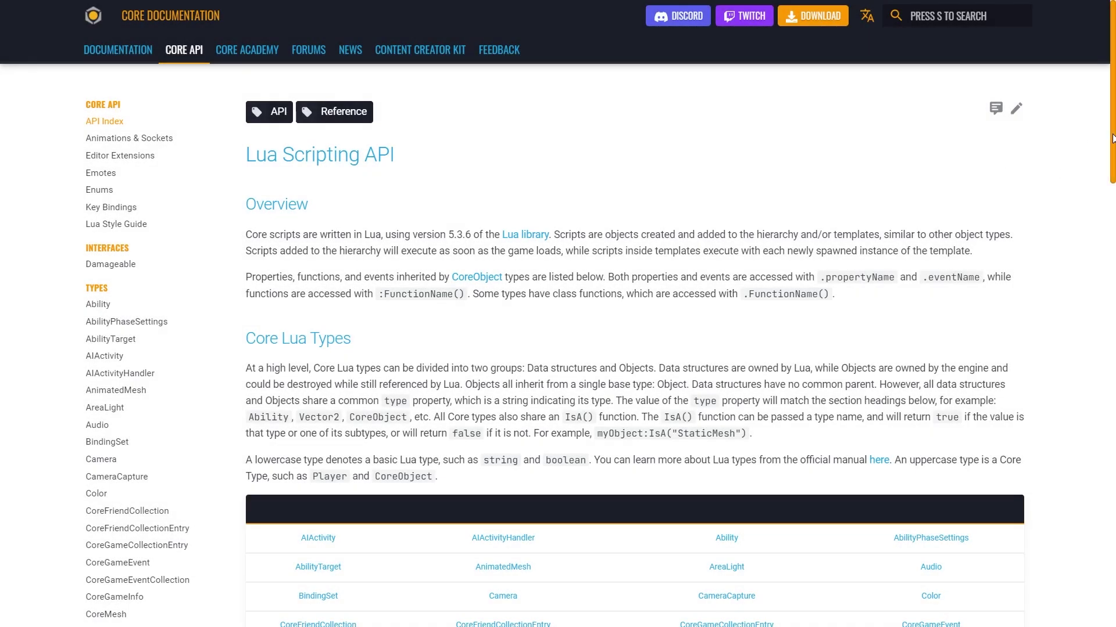
# Look through the Lua Scripting API reference and switch to Discord to read the chat about terrain foliage.
pyautogui.moveTo(1112, 138); pyautogui.dragTo(1099, 258)
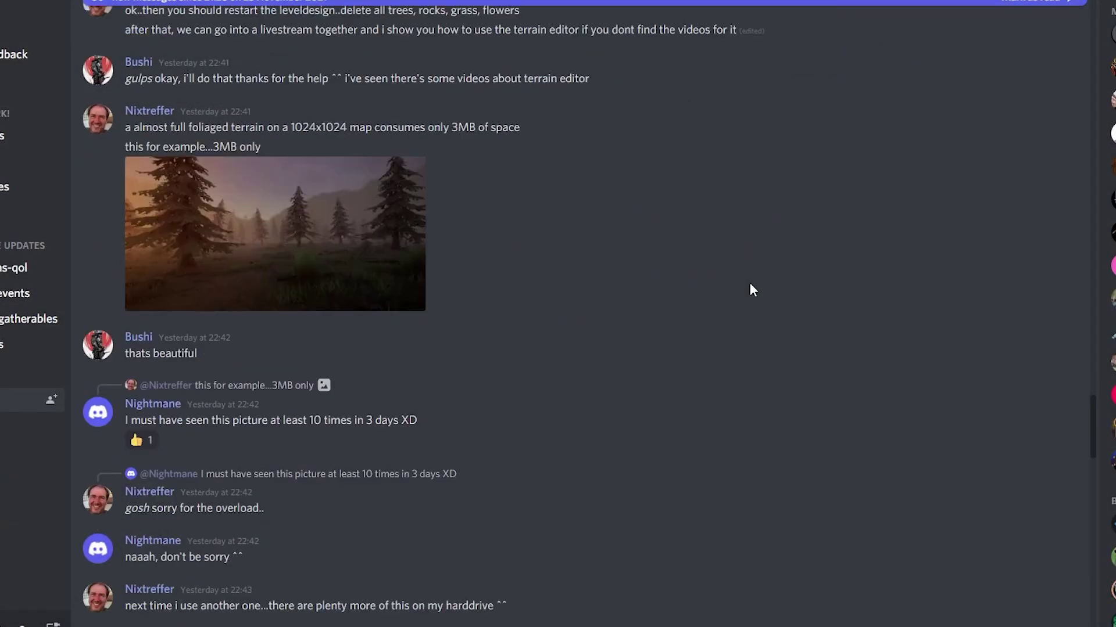
pyautogui.scroll(-1, 749, 283)
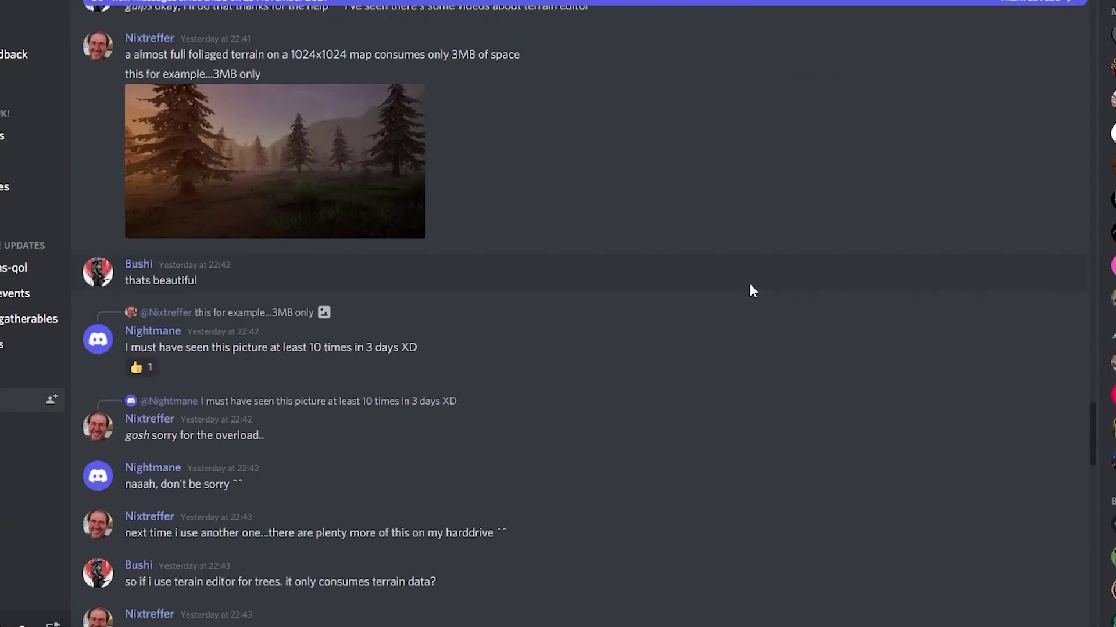
pyautogui.scroll(-10, 943, 309)
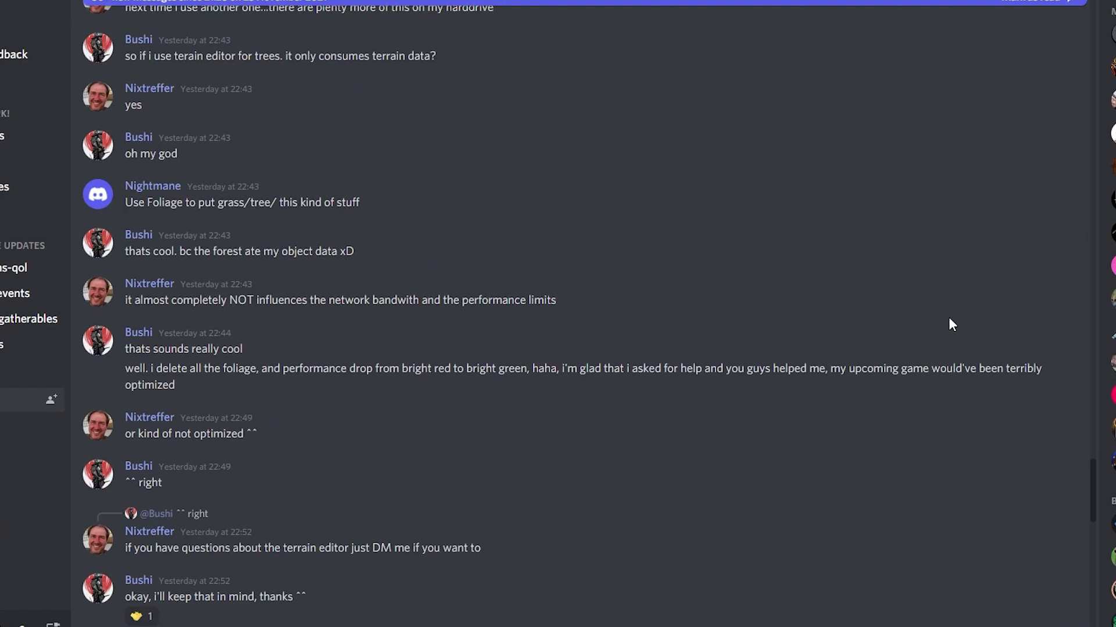